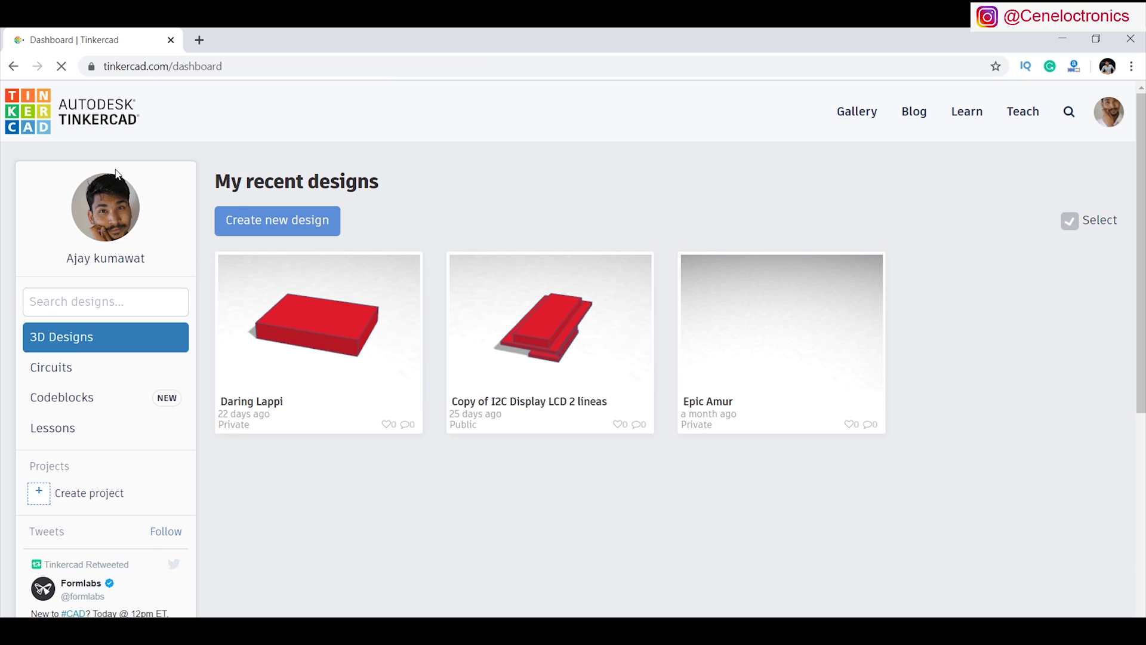
- Open the account's personal information settings and review the profile fields
{"action": "left_click", "coordinate": [117, 174]}
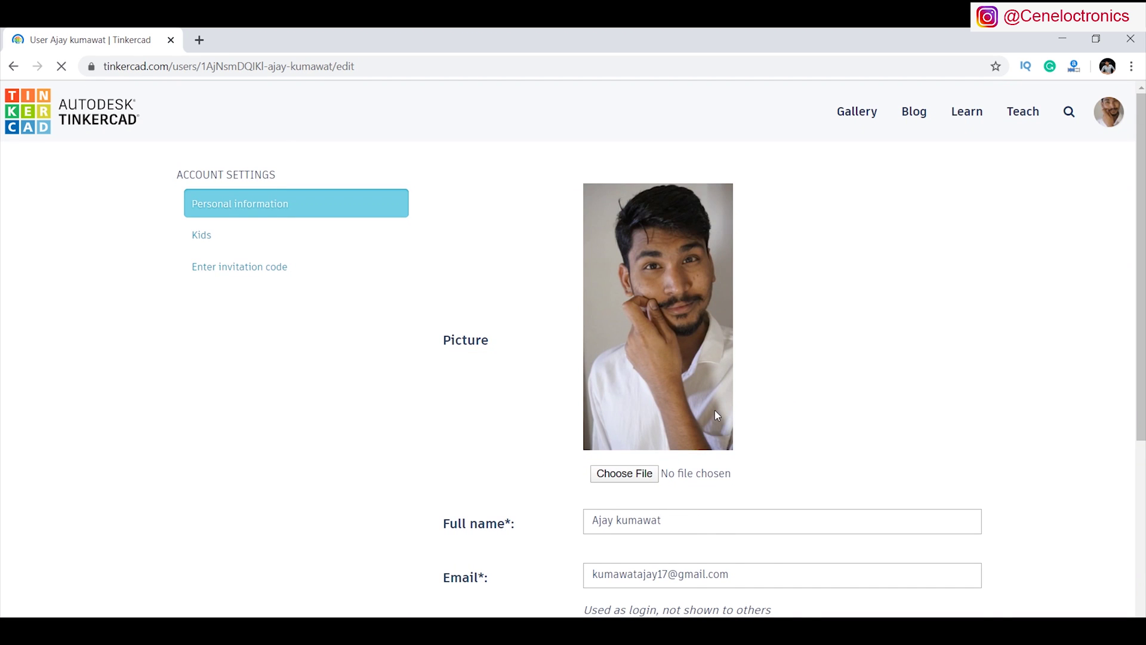
{"action": "scroll", "coordinate": [716, 413], "scroll_direction": "down", "scroll_amount": 4}
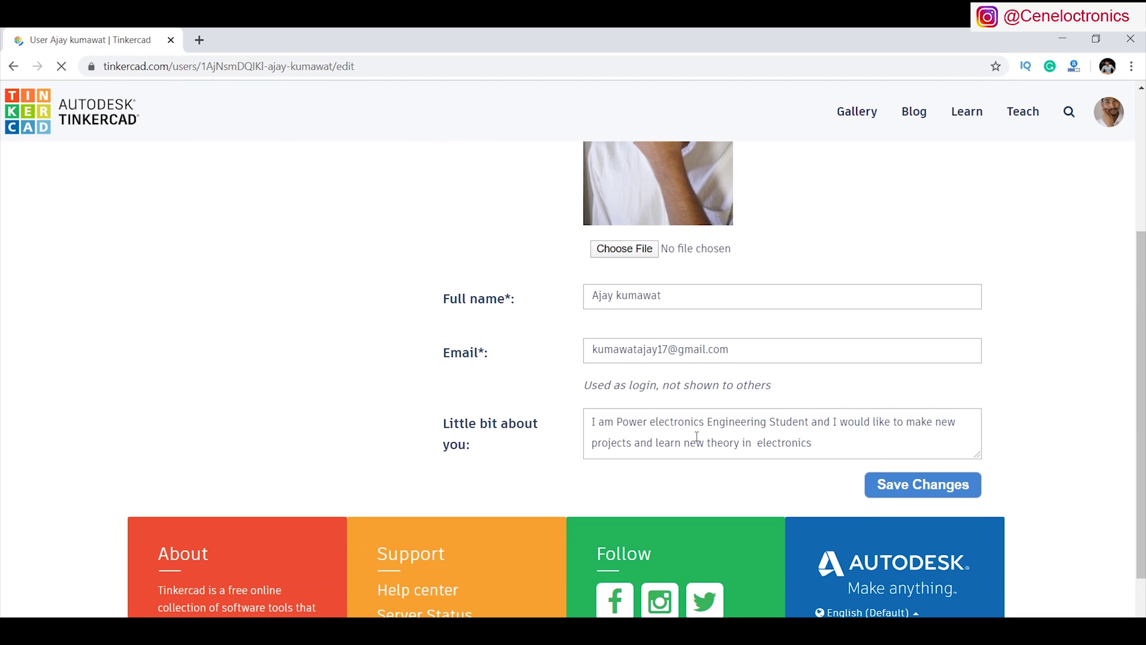
{"action": "scroll", "coordinate": [617, 439], "scroll_direction": "up", "scroll_amount": 4}
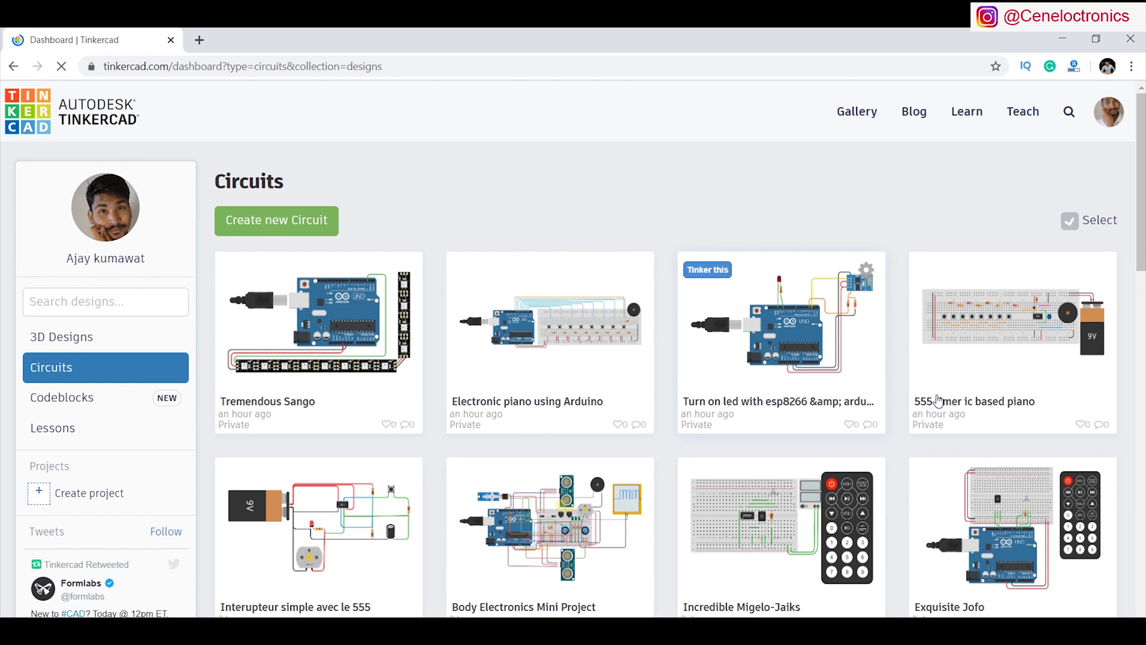
- Look through the existing circuit designs on the Circuits dashboard
{"action": "scroll", "coordinate": [937, 400], "scroll_direction": "down", "scroll_amount": 9}
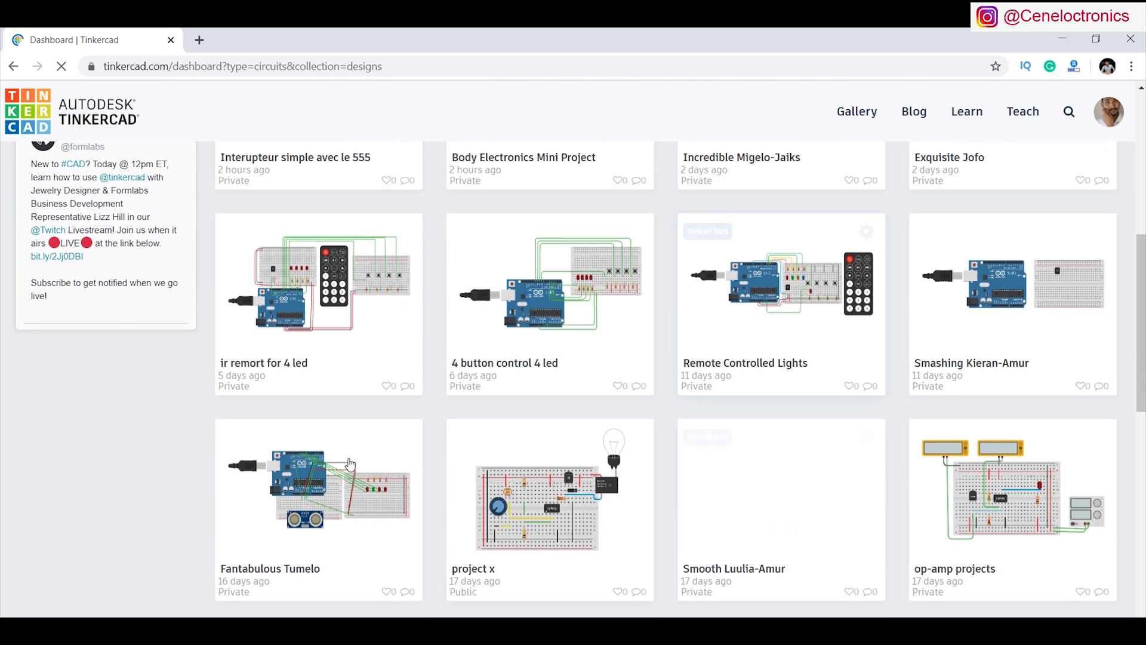
{"action": "scroll", "coordinate": [705, 547], "scroll_direction": "down", "scroll_amount": 5}
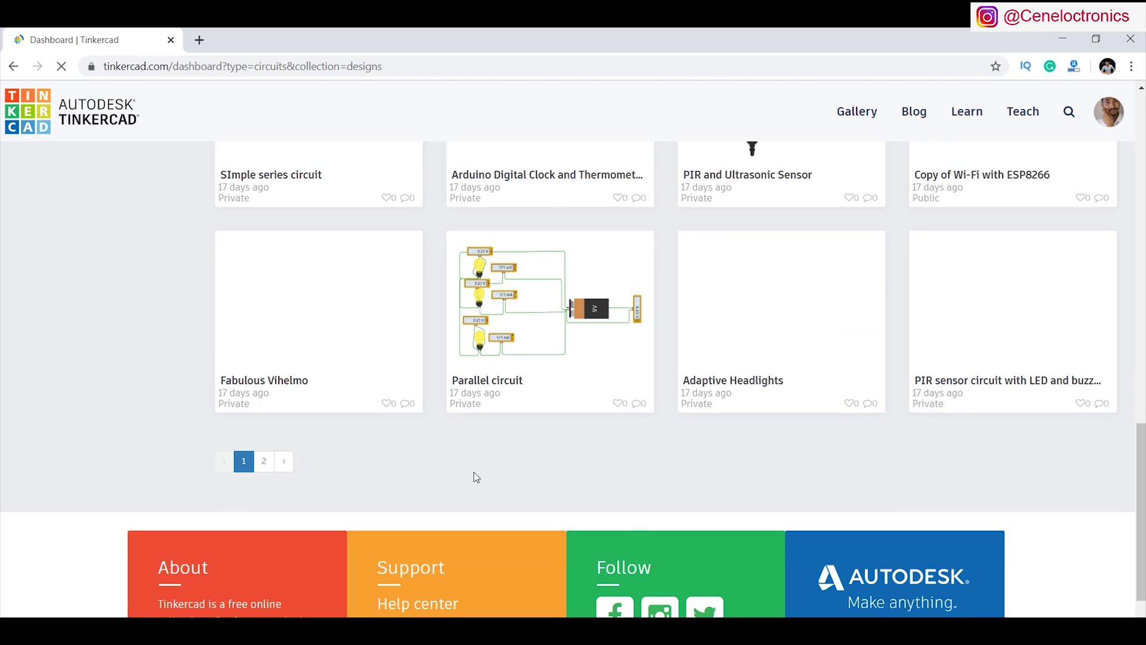
{"action": "scroll", "coordinate": [663, 424], "scroll_direction": "up", "scroll_amount": 2}
{"action": "scroll", "coordinate": [502, 311], "scroll_direction": "up", "scroll_amount": 12}
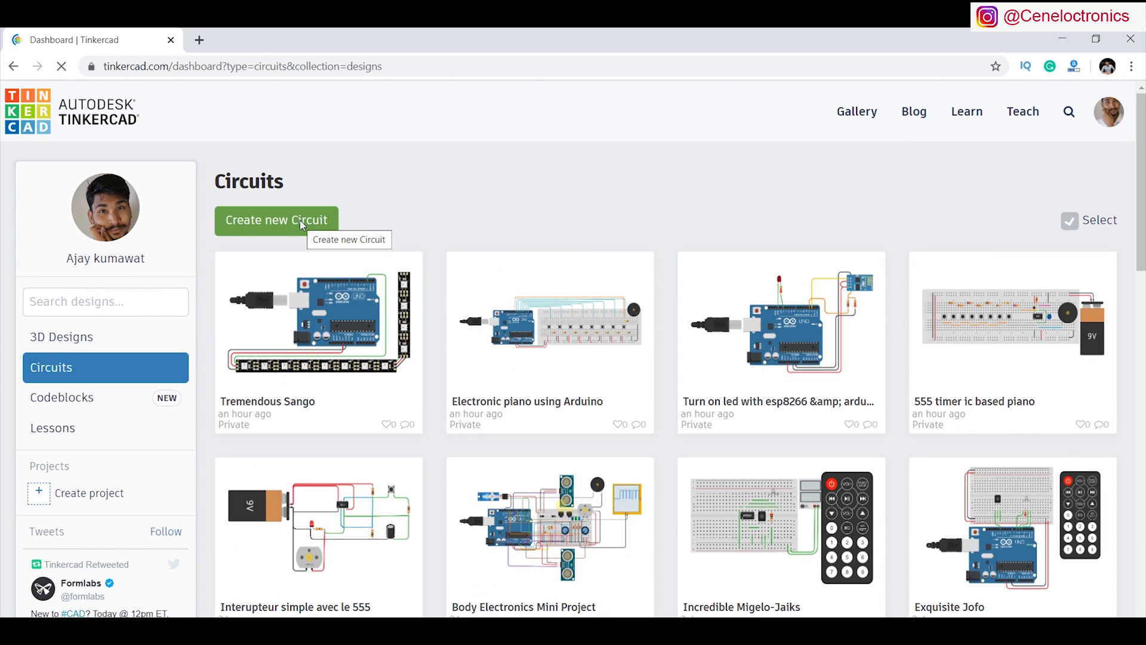
- Create a new circuit and rename it "new circuit"
{"action": "left_click", "coordinate": [300, 220]}
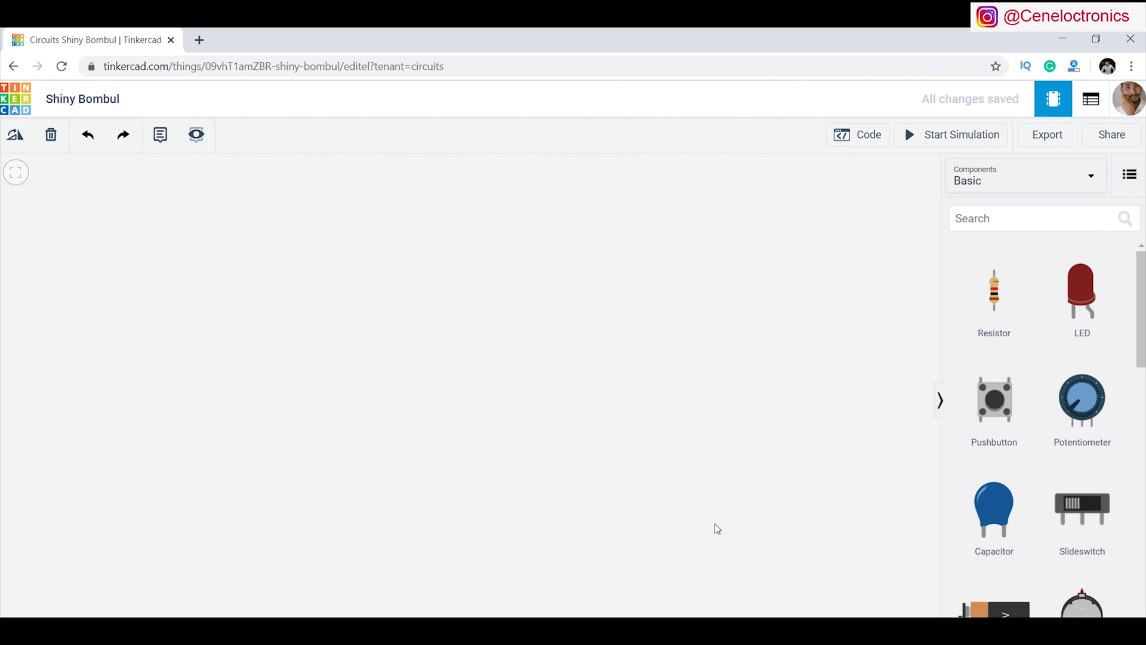
{"action": "scroll", "coordinate": [1038, 418], "scroll_direction": "down", "scroll_amount": 10}
{"action": "left_click", "coordinate": [73, 97]}
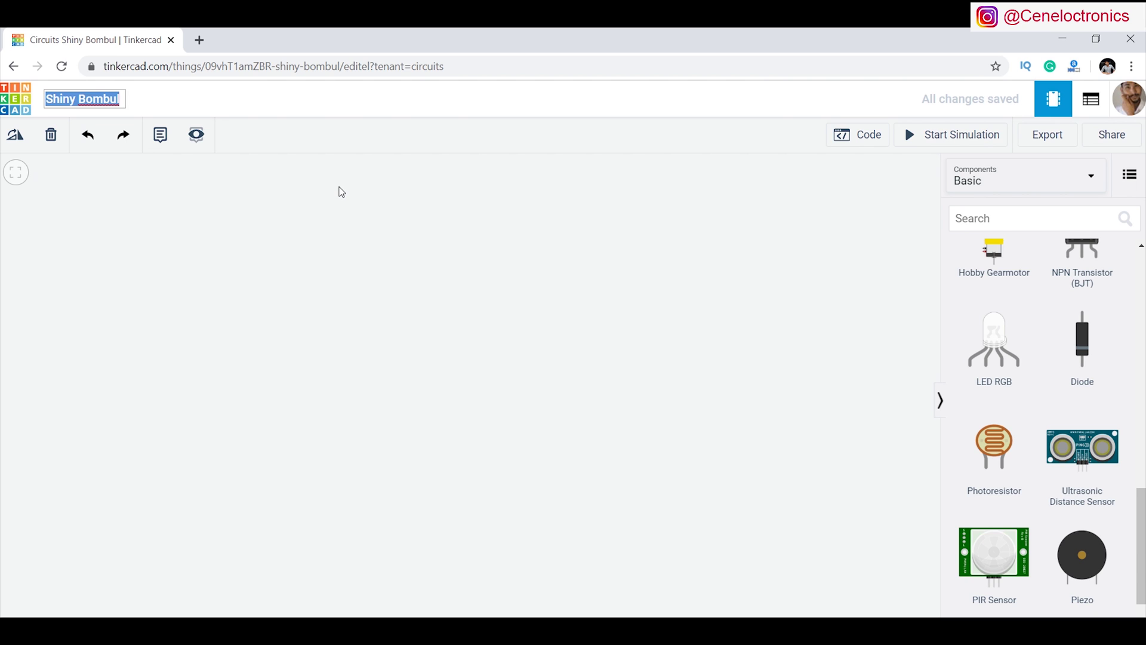
{"action": "type", "text": "new"}
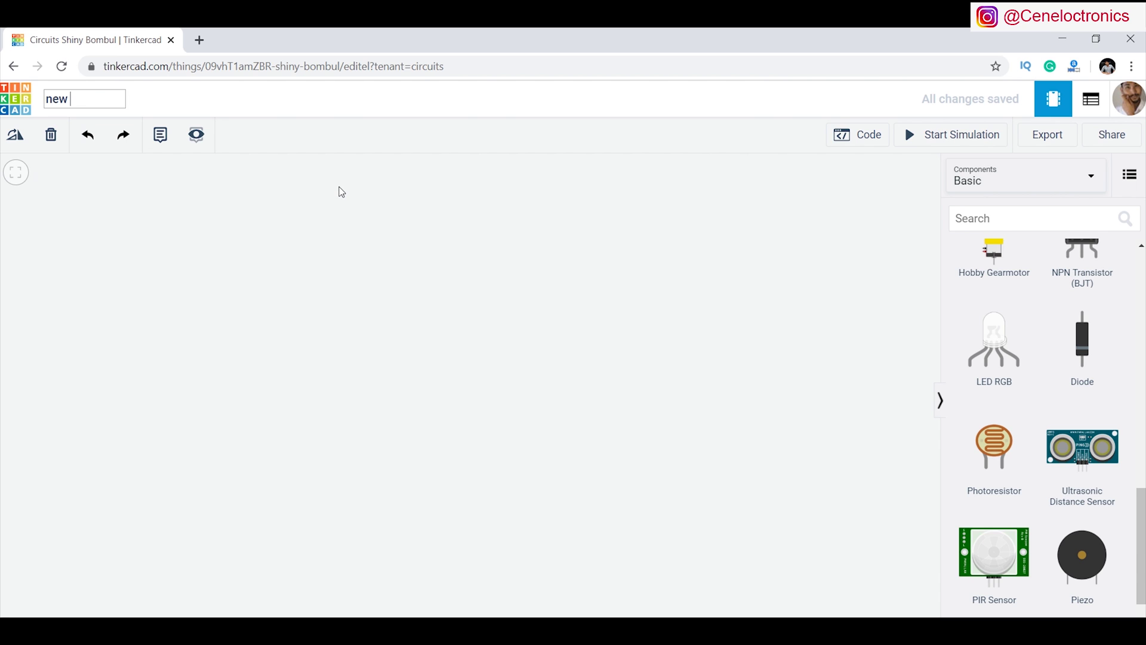
{"action": "type", "text": " circuit"}
{"action": "key", "text": "Return"}
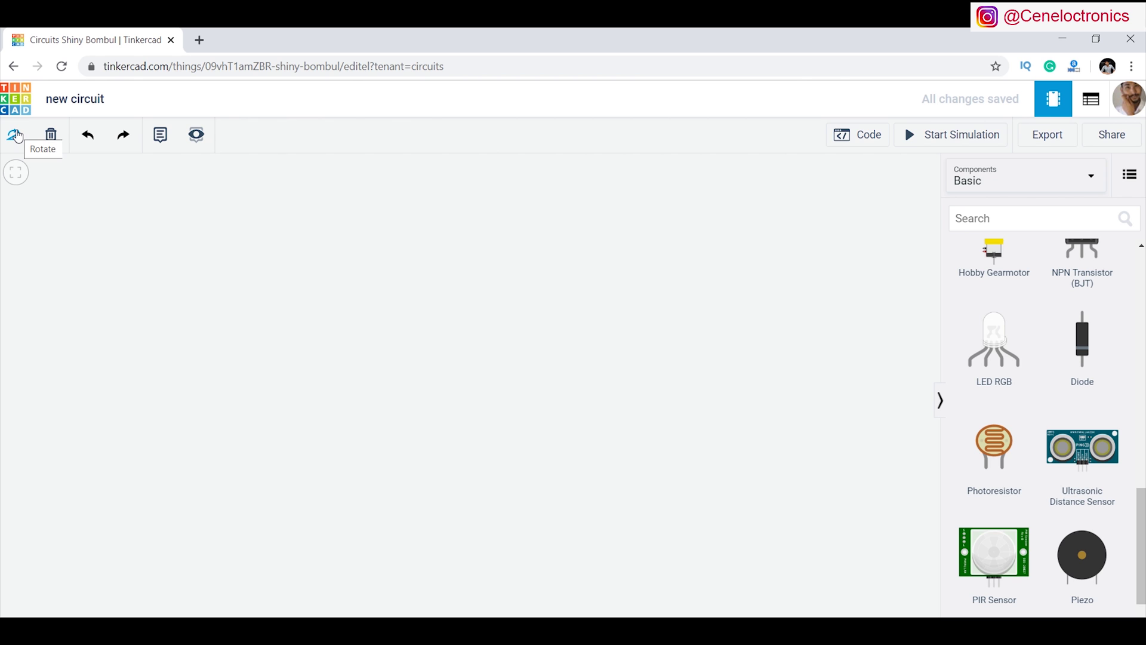
- Place a small breadboard on the workplane with an LED and a resistor on it
{"action": "scroll", "coordinate": [962, 364], "scroll_direction": "up", "scroll_amount": 10}
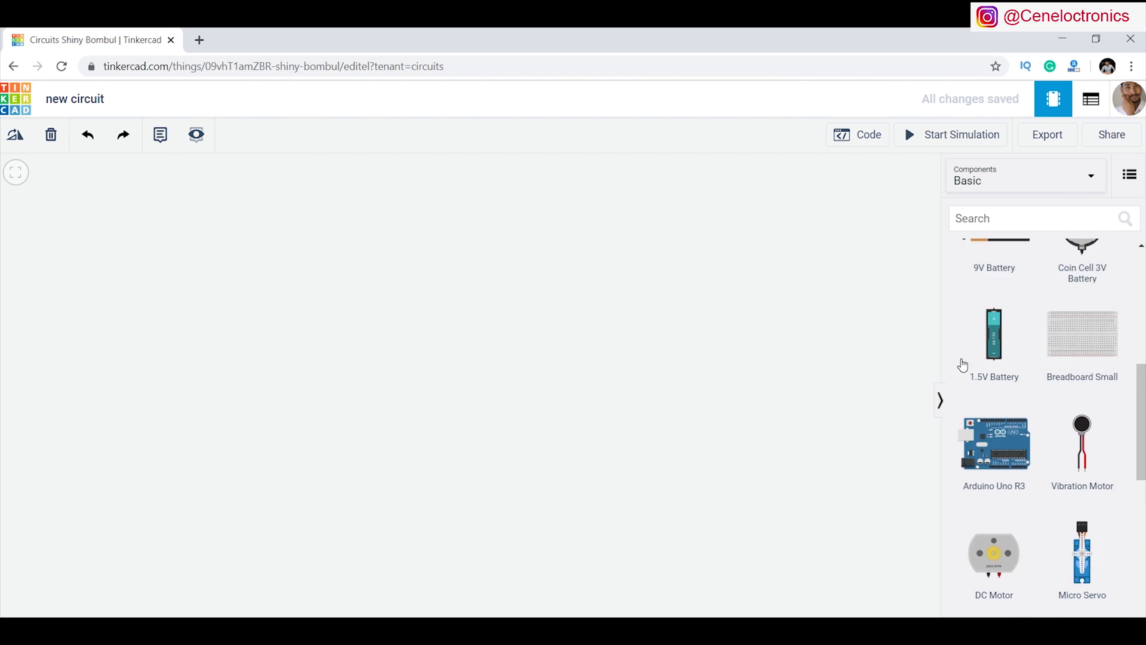
{"action": "left_click_drag", "start_coordinate": [1005, 312], "coordinate": [352, 337]}
{"action": "left_click_drag", "start_coordinate": [1048, 304], "coordinate": [409, 341]}
{"action": "scroll", "coordinate": [1038, 418], "scroll_direction": "down", "scroll_amount": 5}
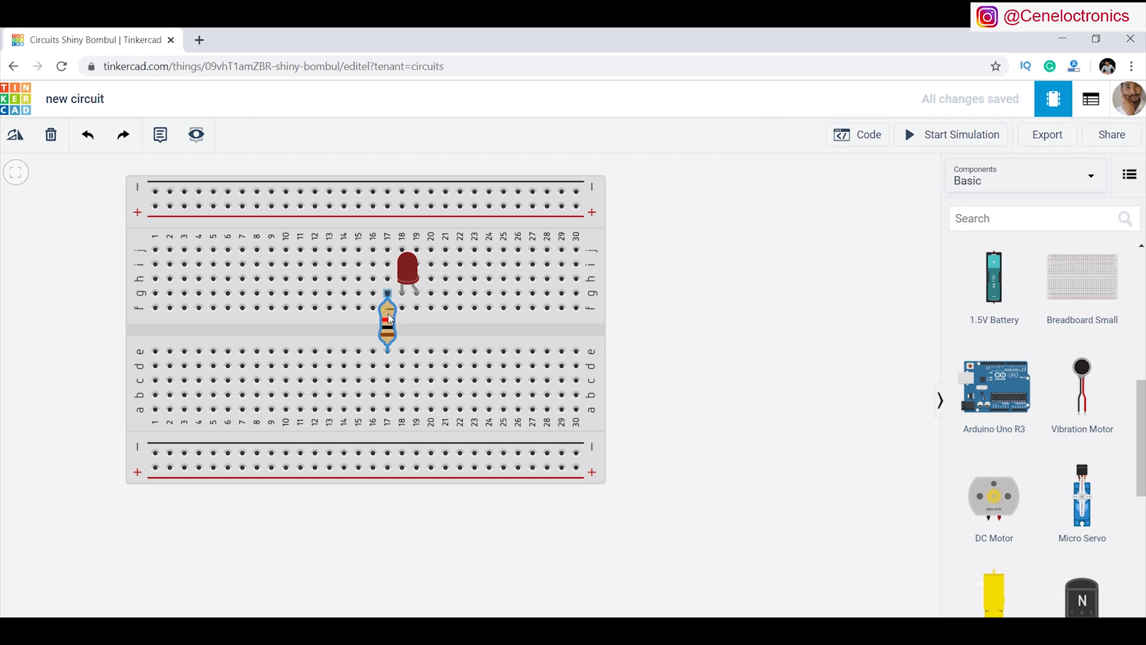
- Rotate the resistor to horizontal and place it in breadboard row f, spanning columns 14 to 18 below the LED
{"action": "left_click_drag", "start_coordinate": [388, 317], "coordinate": [402, 333]}
{"action": "left_click", "coordinate": [15, 136]}
{"action": "left_click", "coordinate": [14, 138]}
{"action": "left_click", "coordinate": [14, 138]}
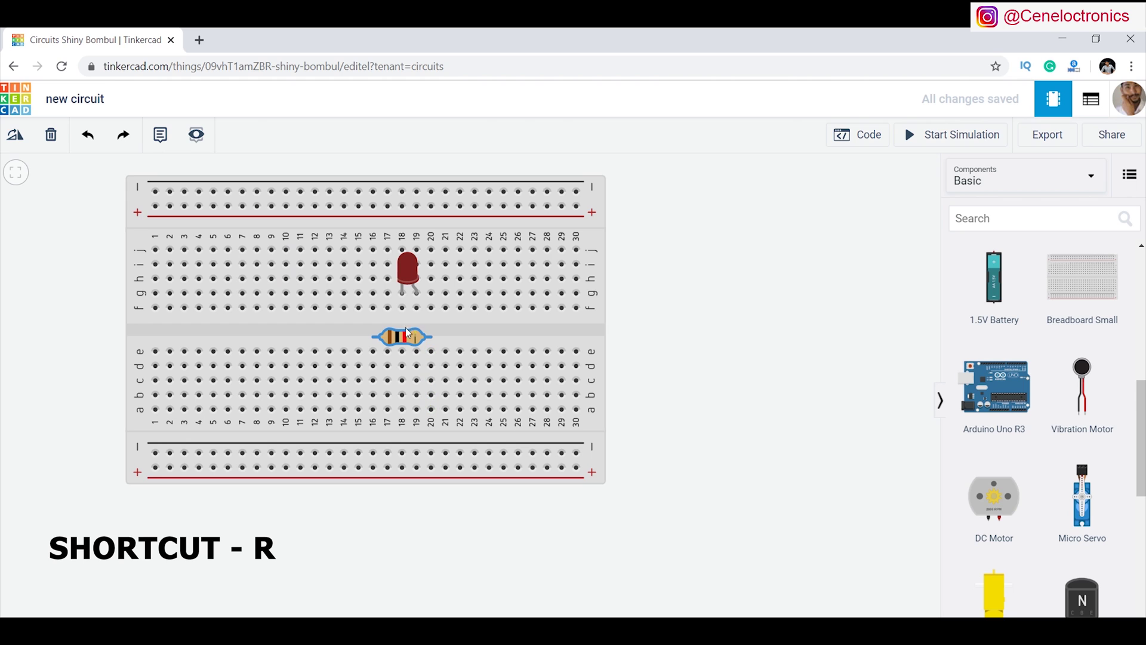
{"action": "left_click_drag", "start_coordinate": [391, 333], "coordinate": [363, 303]}
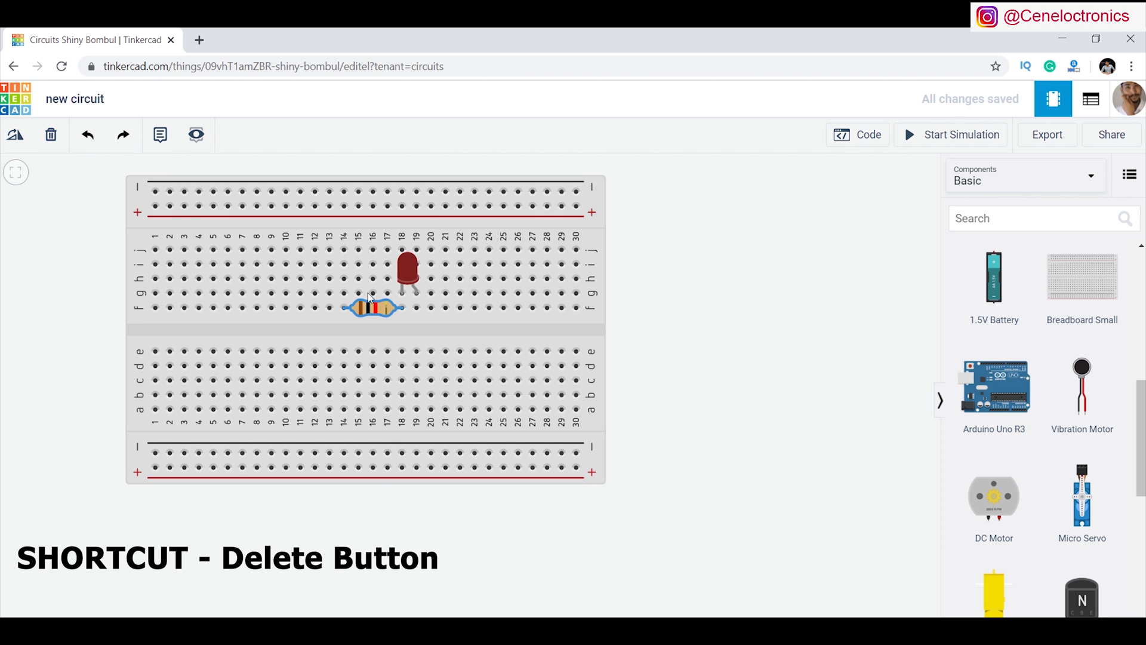
- Delete the LED, the resistor and the breadboard one after another
{"action": "left_click", "coordinate": [412, 276]}
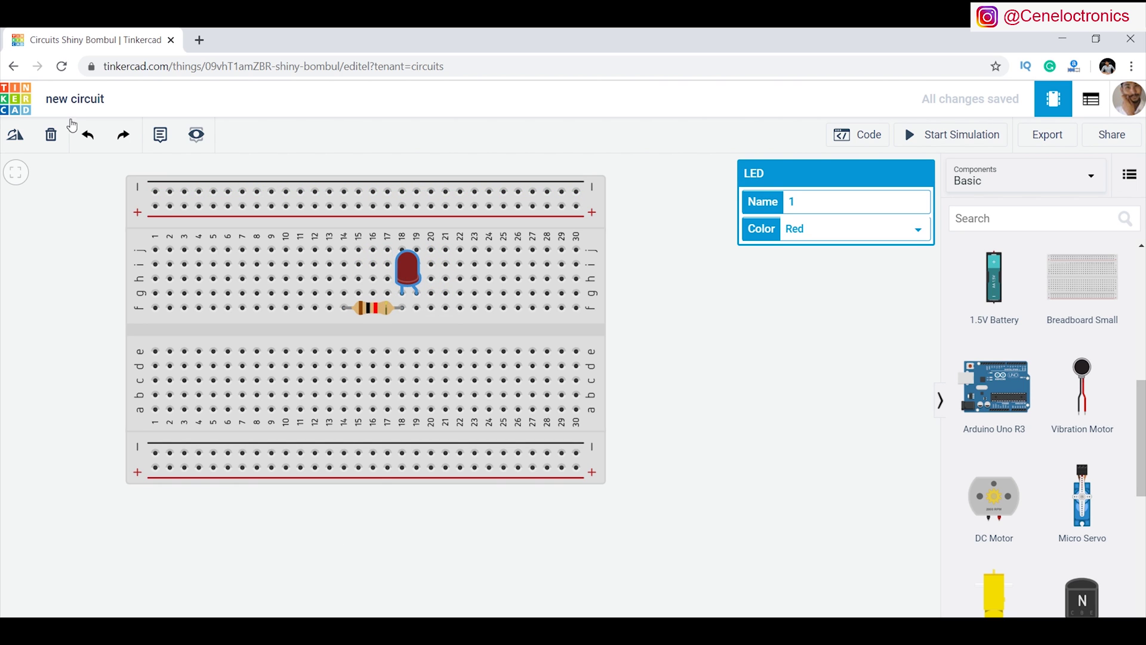
{"action": "left_click", "coordinate": [51, 134]}
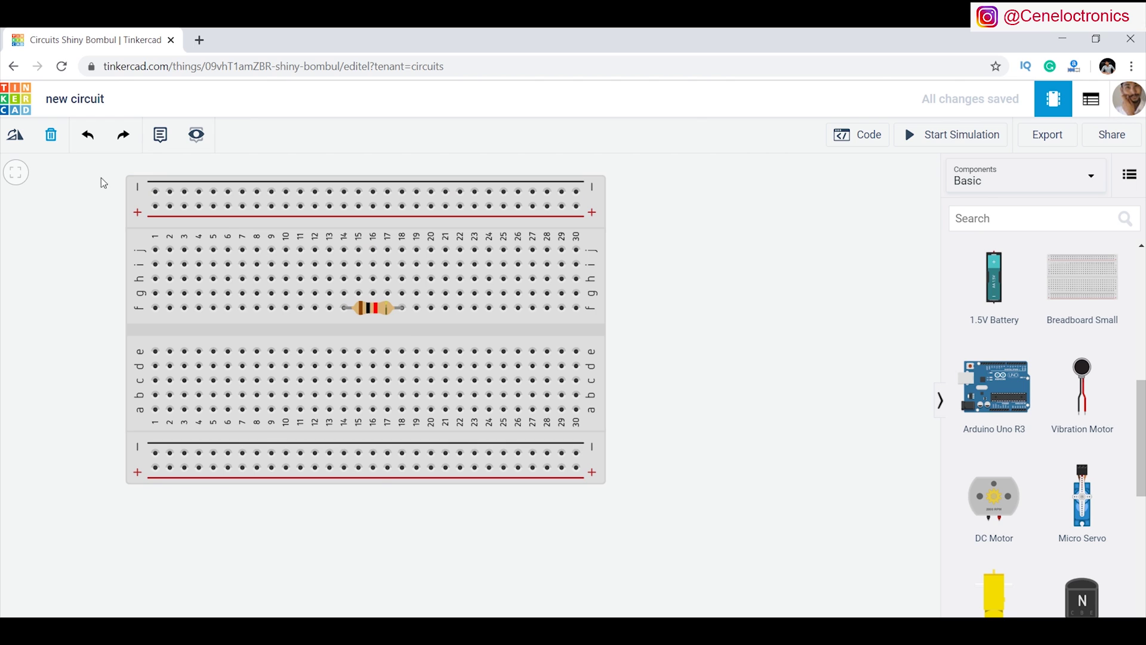
{"action": "left_click", "coordinate": [393, 307]}
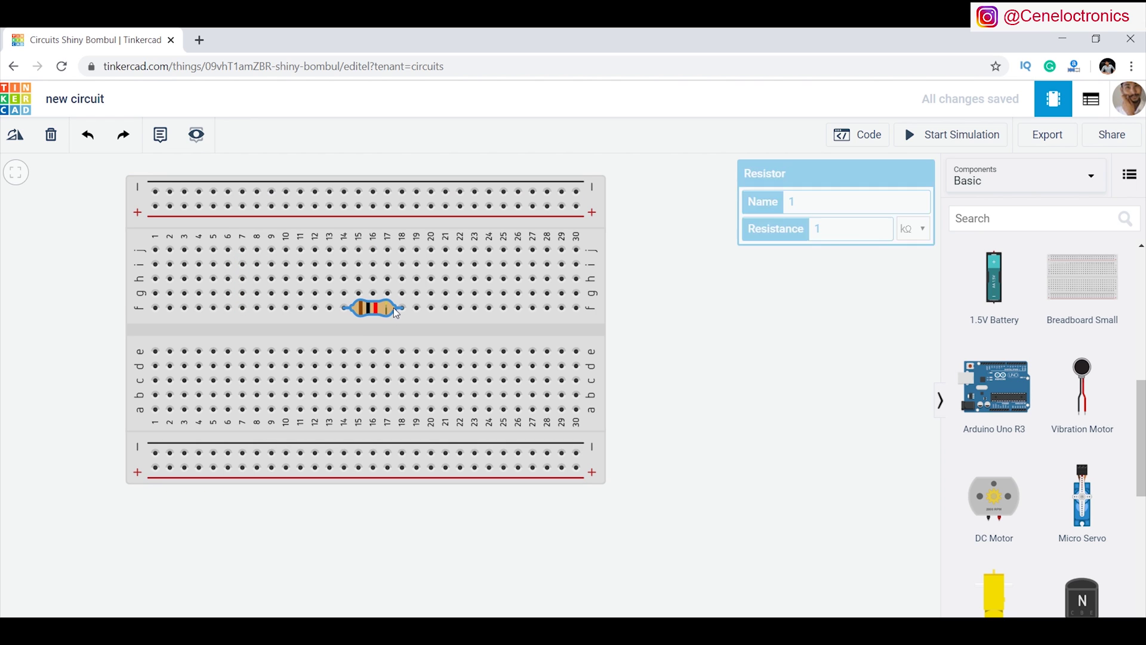
{"action": "left_click", "coordinate": [50, 135]}
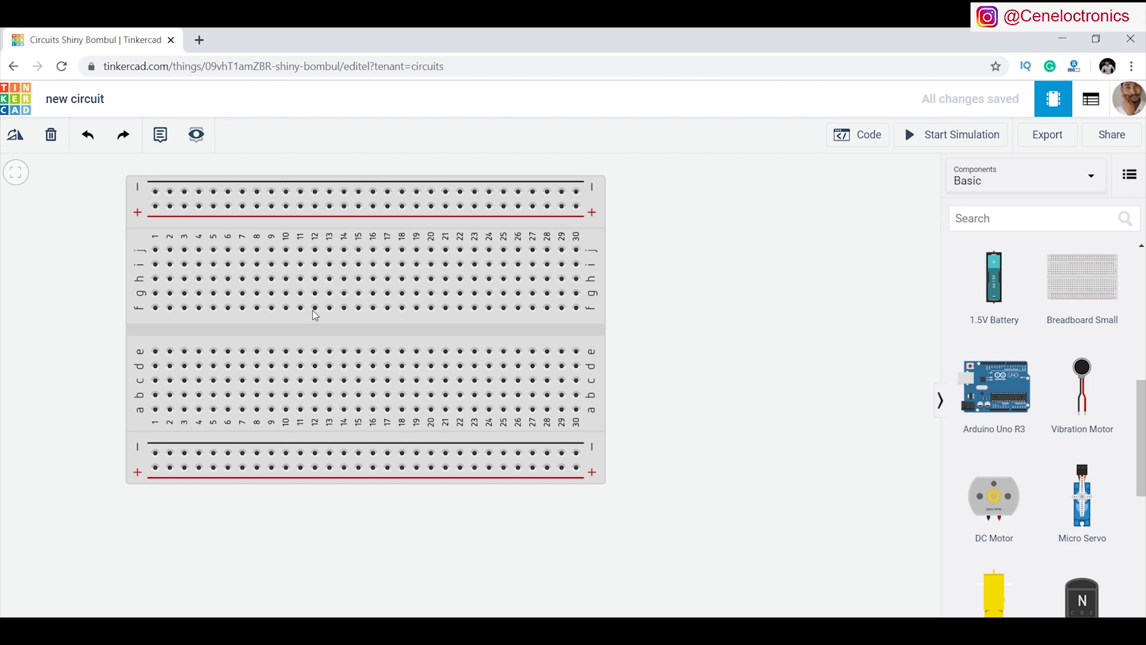
{"action": "left_click", "coordinate": [352, 338]}
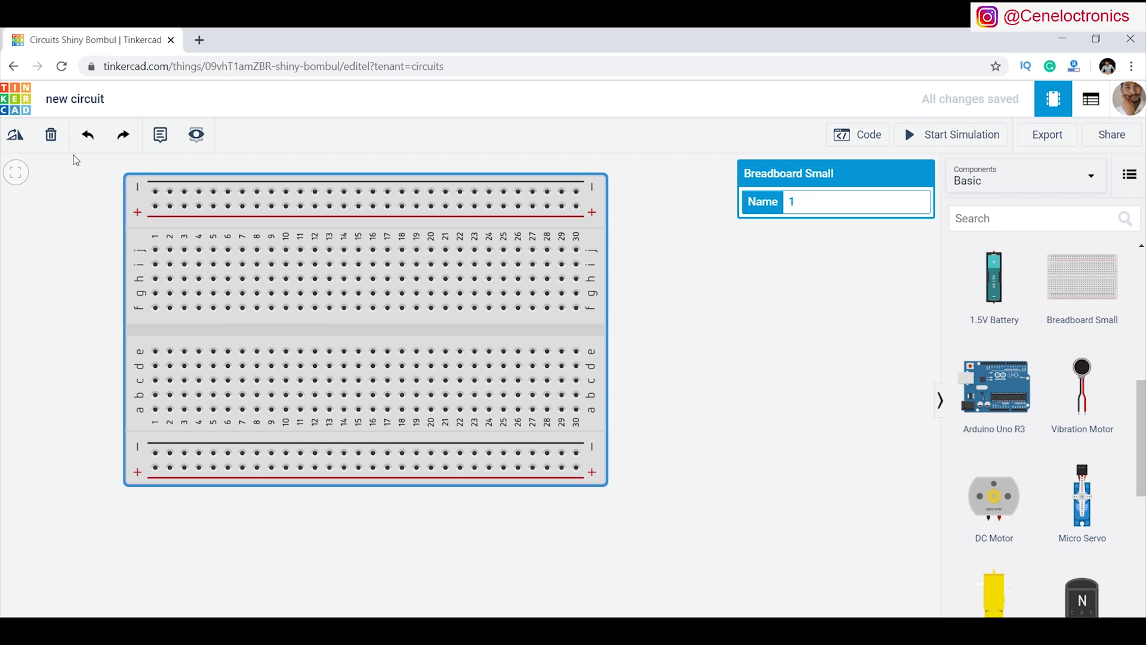
{"action": "left_click", "coordinate": [52, 136]}
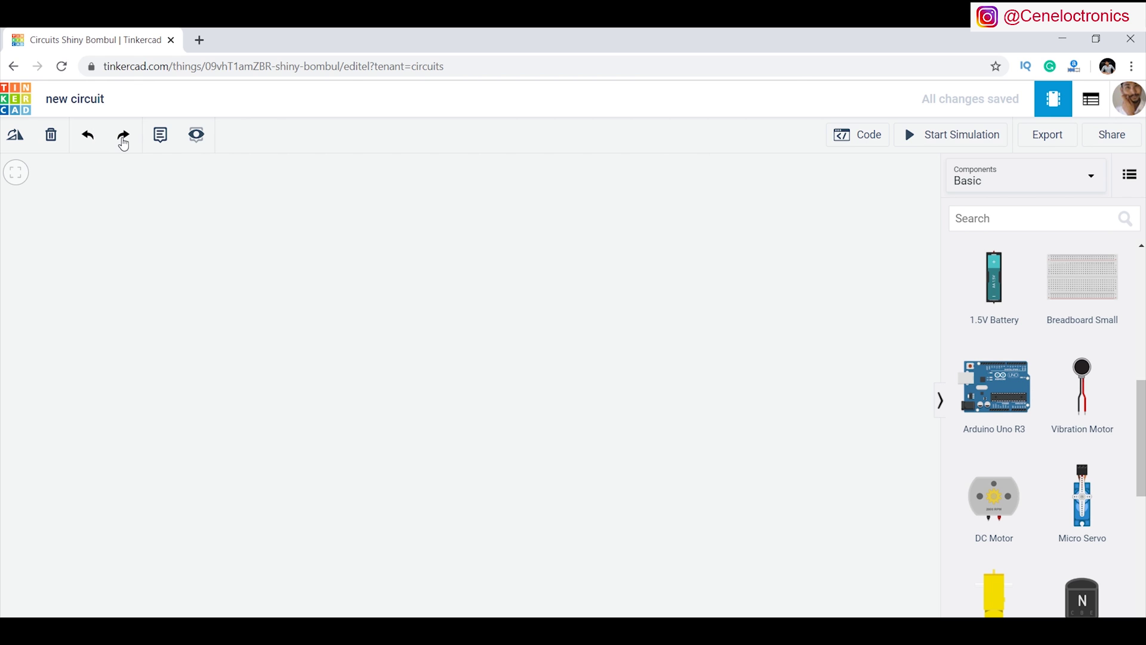
- Undo the deletions of the breadboard, resistor and LED, and redo all of them
{"action": "left_click", "coordinate": [86, 138]}
{"action": "left_click", "coordinate": [88, 139]}
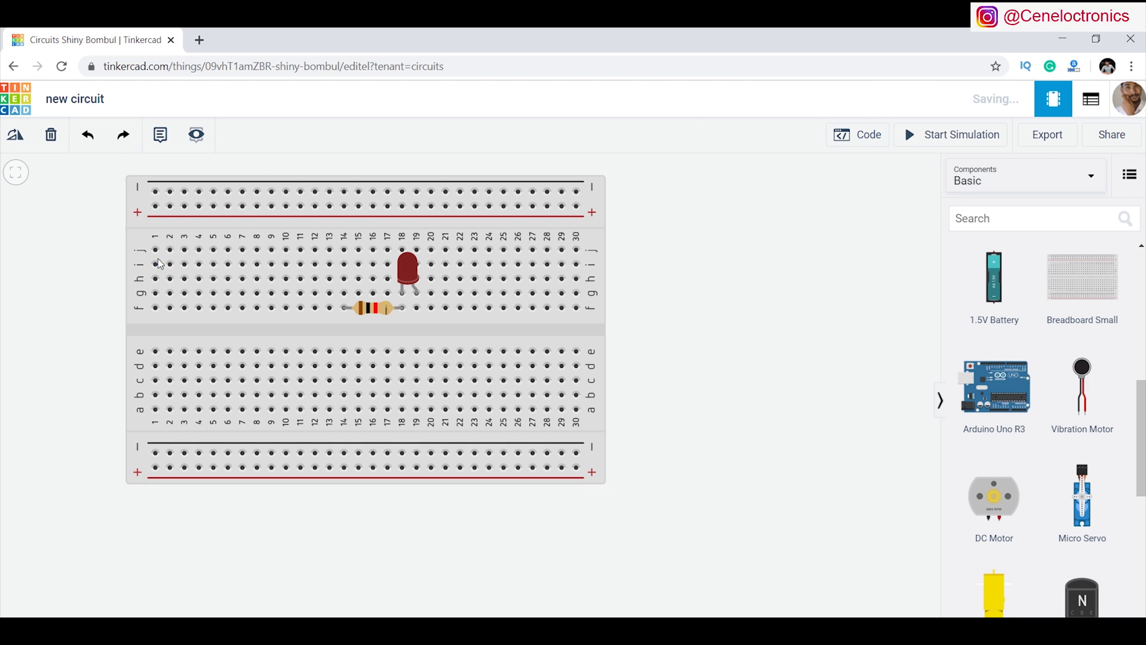
{"action": "left_click", "coordinate": [122, 137]}
{"action": "left_click", "coordinate": [121, 138]}
{"action": "left_click", "coordinate": [121, 138]}
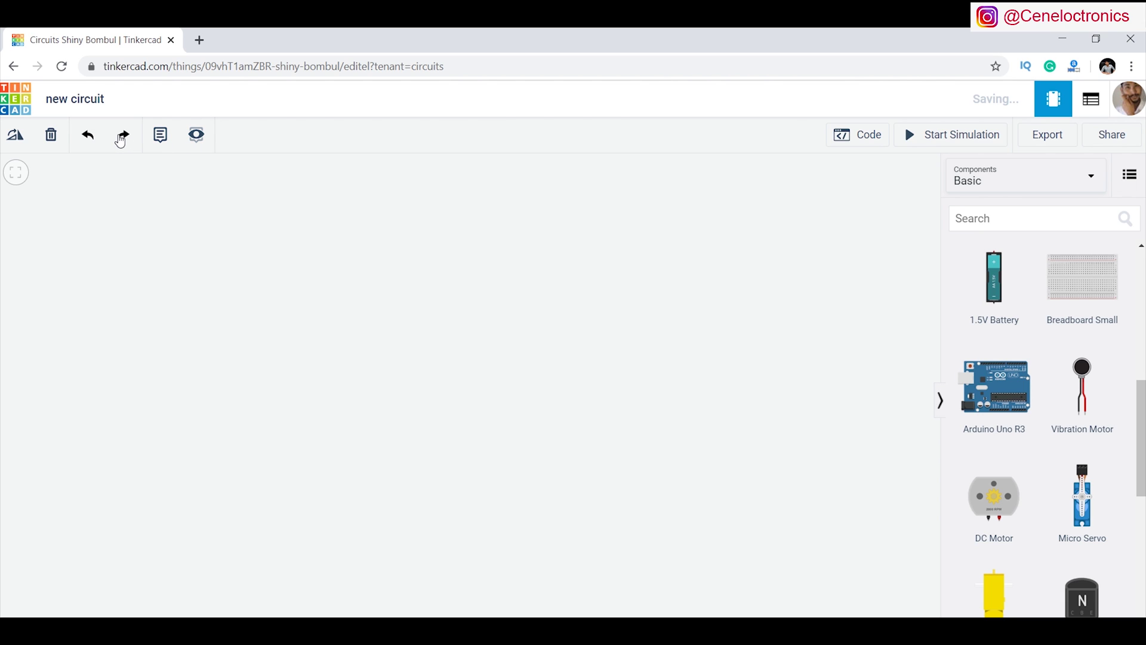
- Undo the three redone deletions to bring back the breadboard, resistor and LED
{"action": "left_click", "coordinate": [90, 136]}
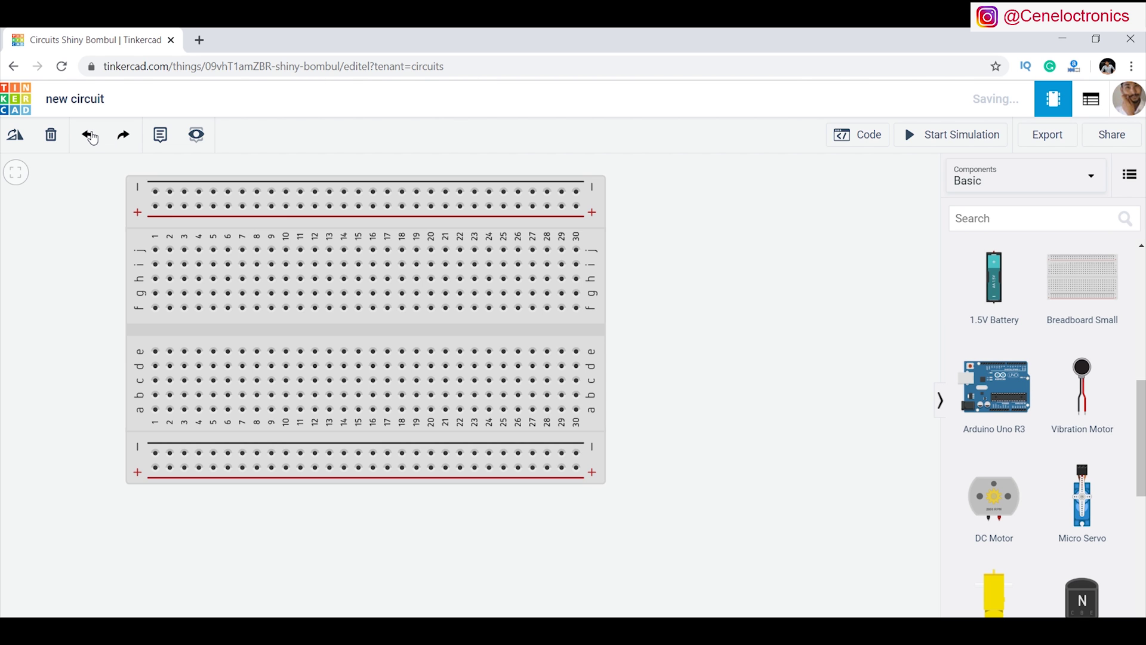
{"action": "left_click", "coordinate": [89, 136]}
{"action": "left_click", "coordinate": [90, 136]}
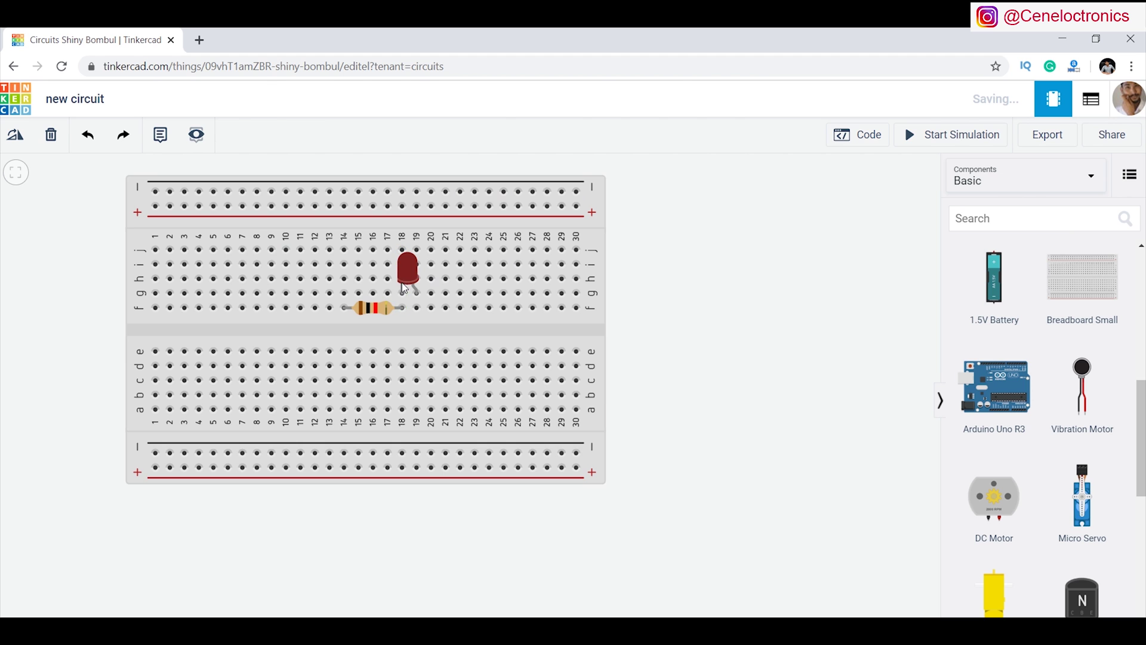
- Add a note reading "Red led" just above the LED
{"action": "scroll", "coordinate": [579, 370], "scroll_direction": "down", "scroll_amount": 1}
{"action": "scroll", "coordinate": [299, 298], "scroll_direction": "up", "scroll_amount": 2}
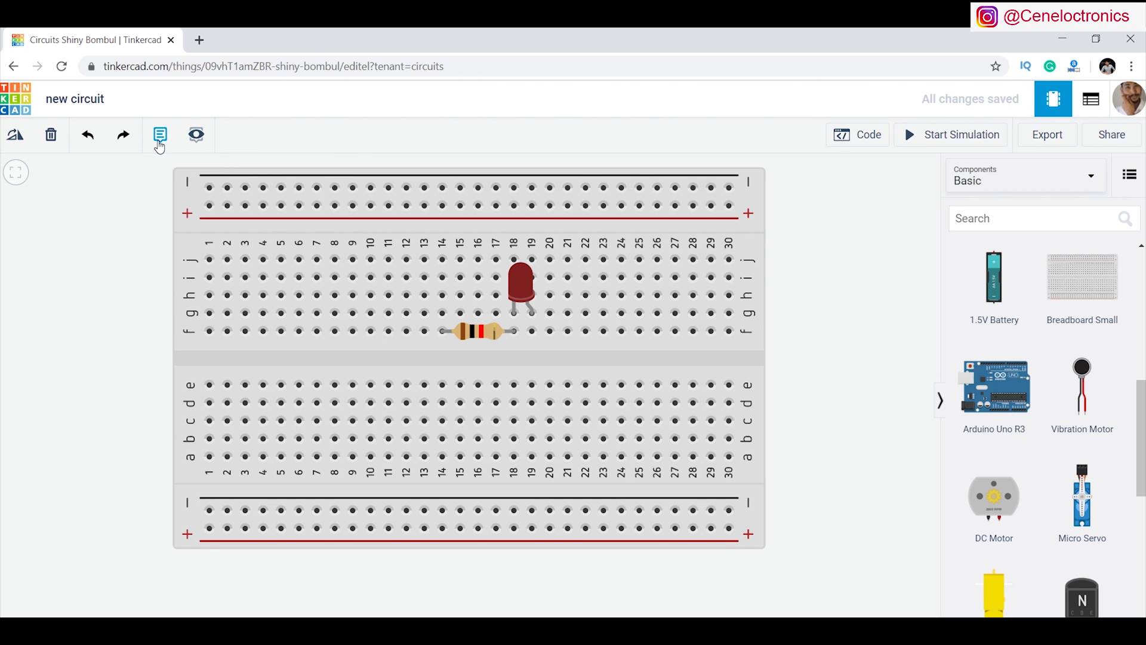
{"action": "left_click", "coordinate": [160, 135]}
{"action": "left_click", "coordinate": [521, 259]}
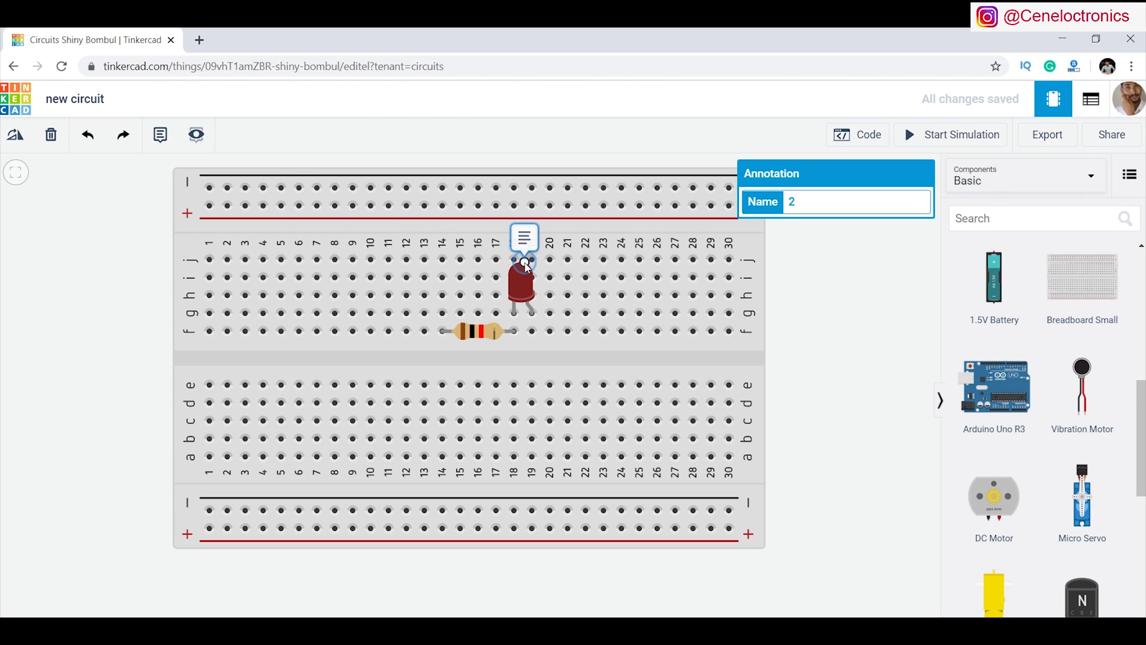
{"action": "left_click_drag", "start_coordinate": [523, 259], "coordinate": [523, 250]}
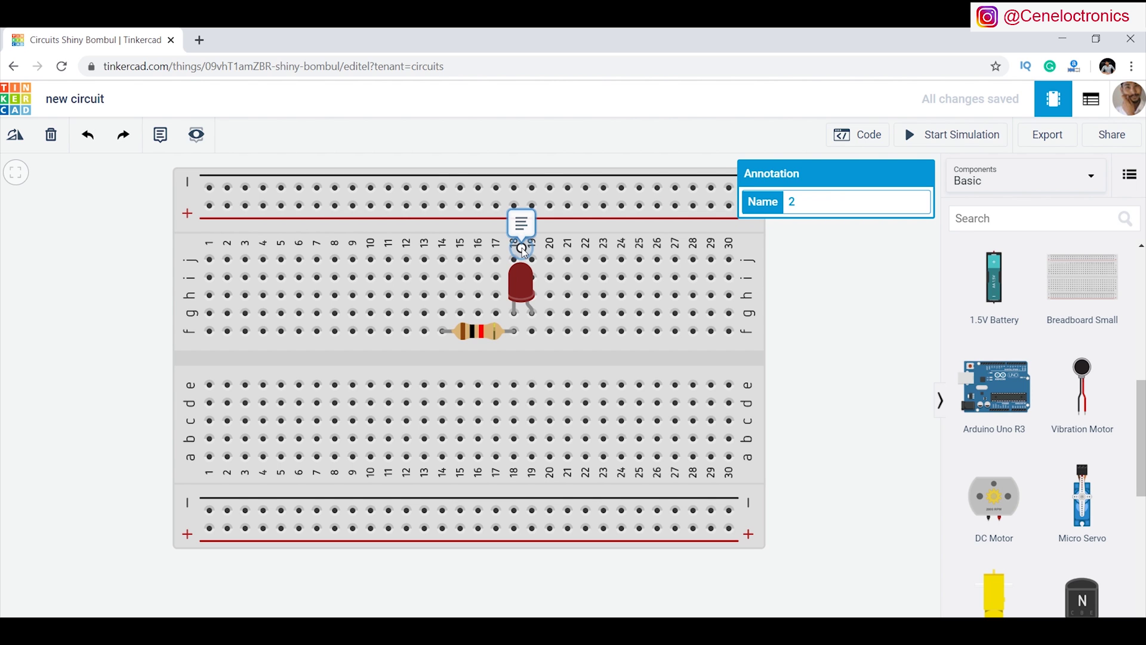
{"action": "key", "text": "Escape"}
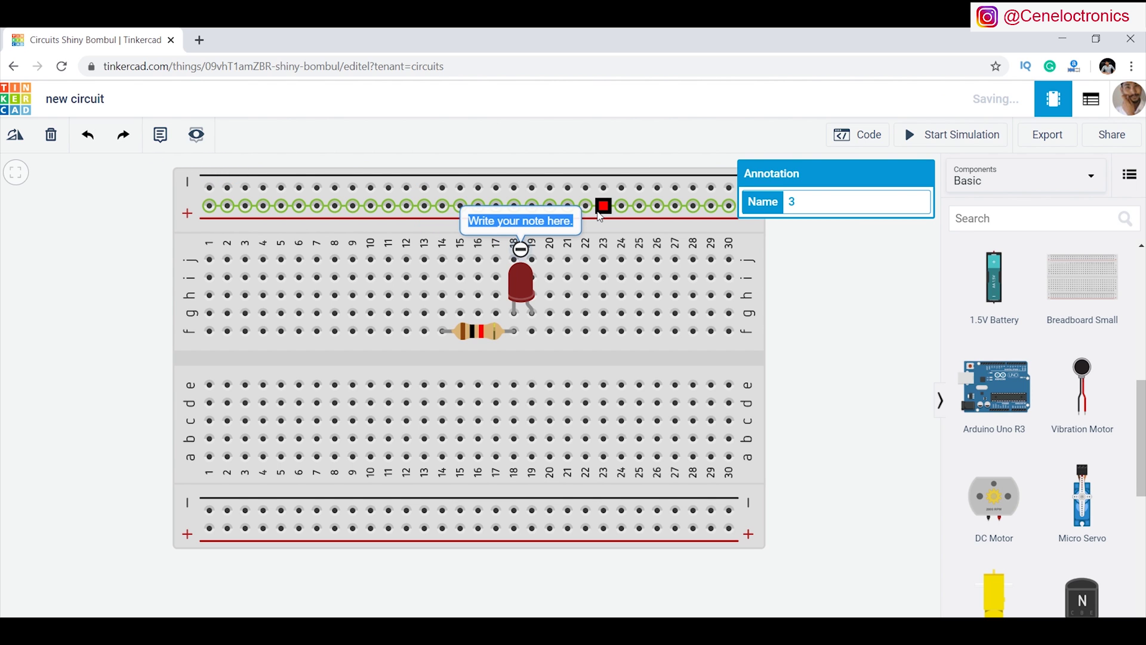
{"action": "type", "text": "led"}
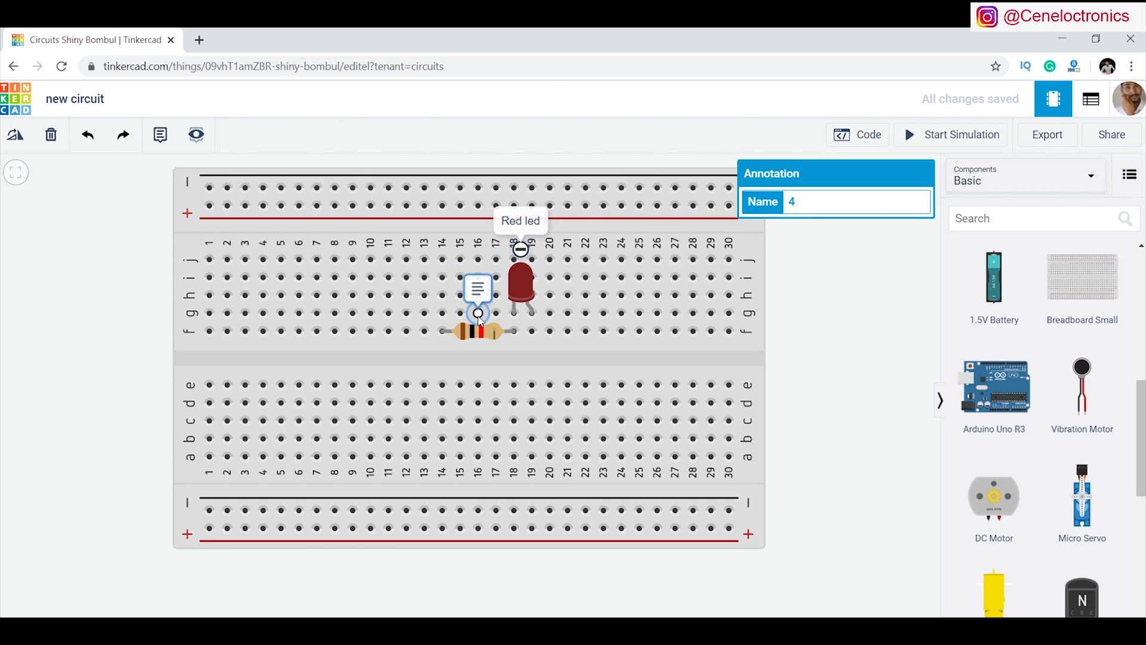
- Add a note reading "current limit resistor" just above the resistor
{"action": "left_click", "coordinate": [479, 315]}
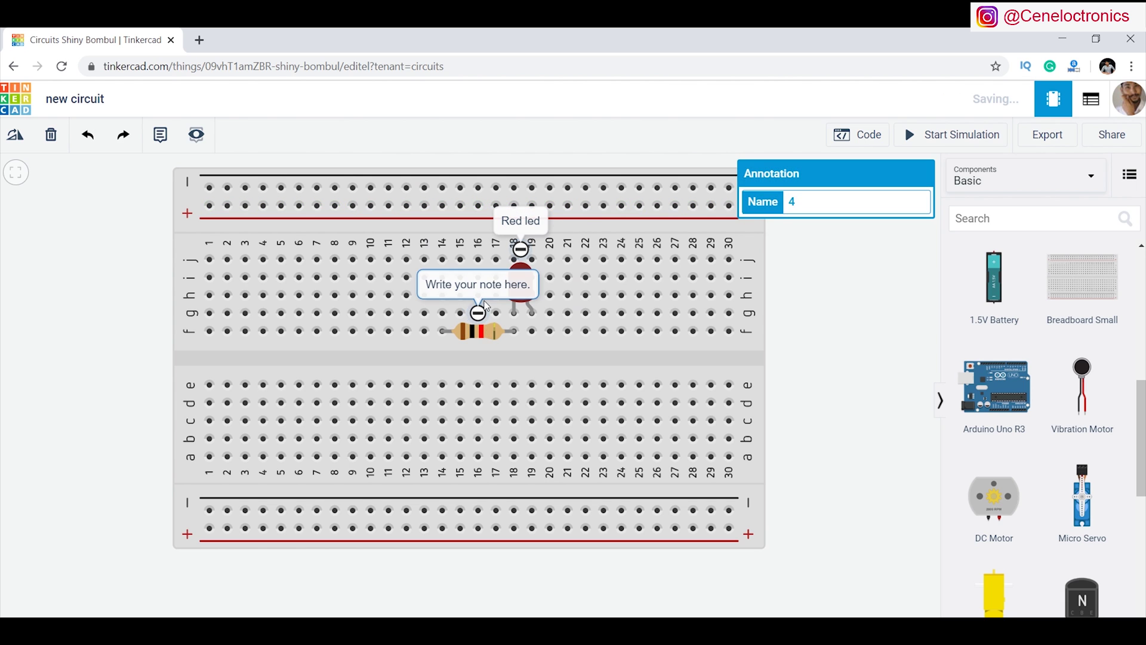
{"action": "triple_click", "coordinate": [527, 292]}
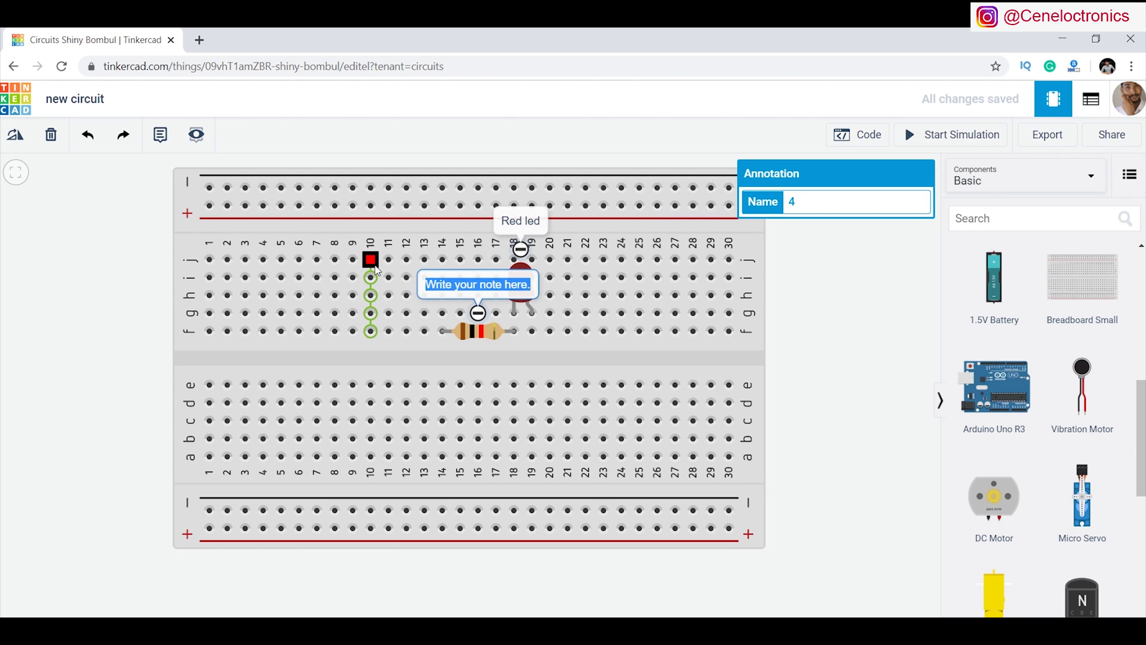
{"action": "type", "text": "current limit resistor"}
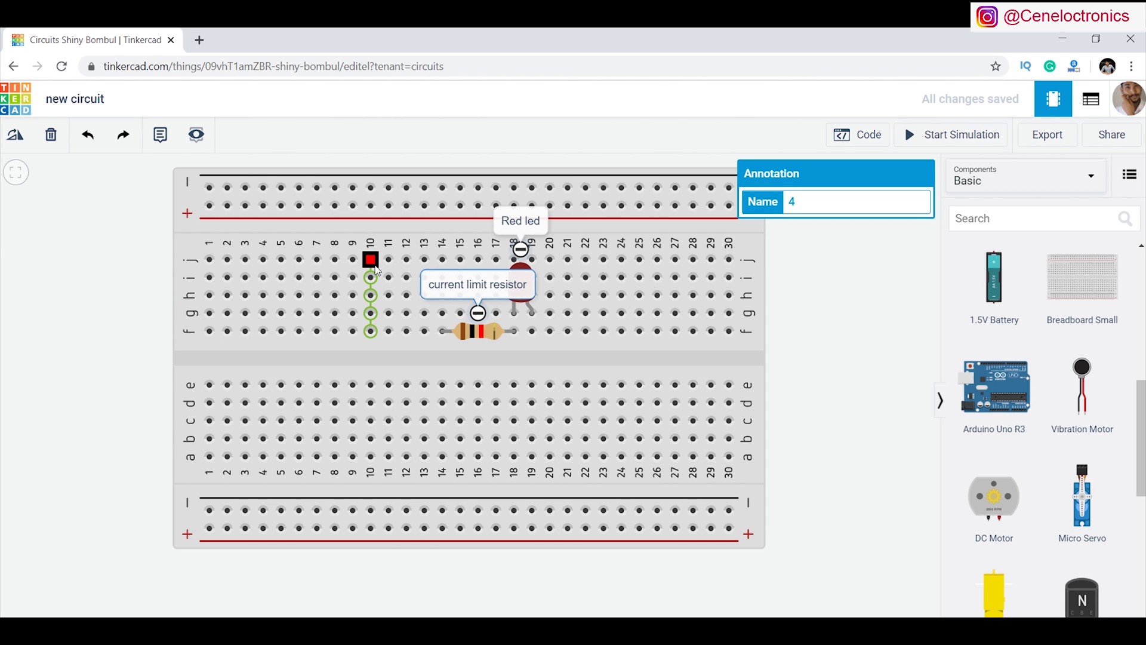
- Collapse and re-expand the LED and resistor notes, and hide all notes on the circuit
{"action": "left_click", "coordinate": [478, 313]}
{"action": "left_click", "coordinate": [521, 248]}
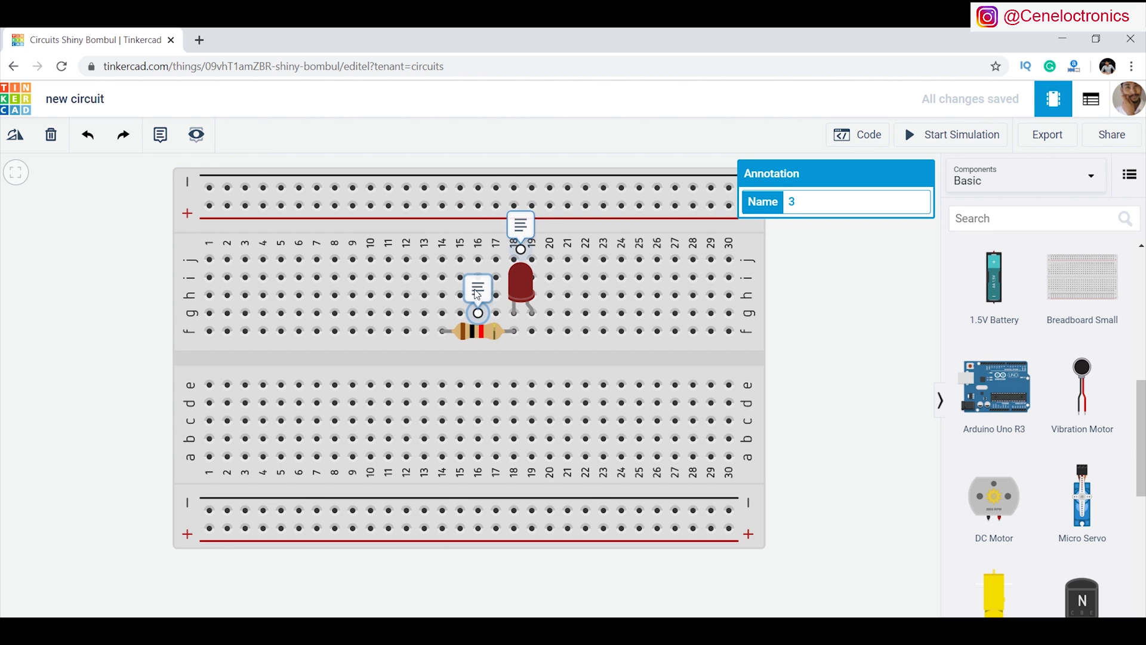
{"action": "left_click", "coordinate": [478, 313]}
{"action": "left_click", "coordinate": [521, 249]}
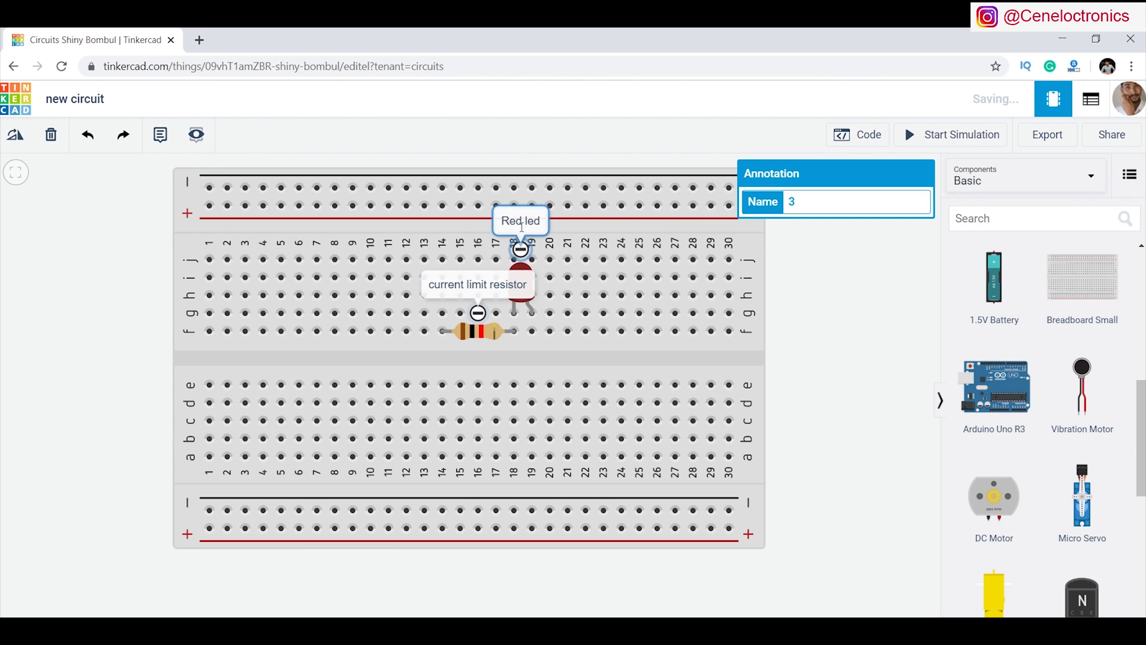
{"action": "left_click", "coordinate": [195, 136]}
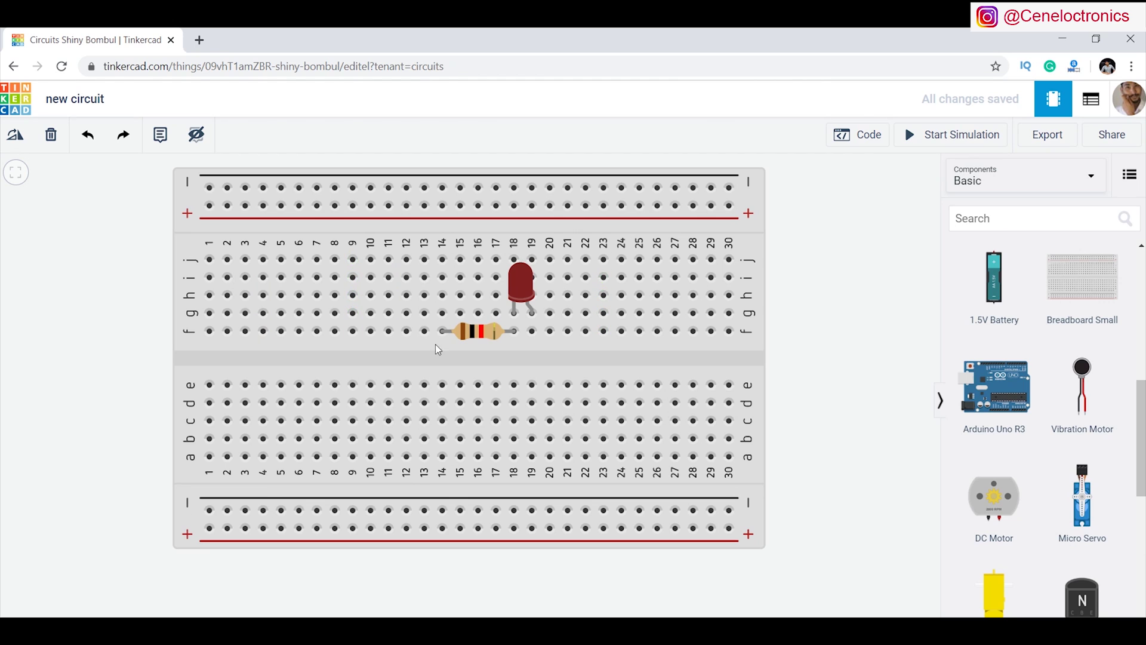
- Zoom the circuit out and in several times, fitting the whole breadboard back to the view after each change
{"action": "scroll", "coordinate": [582, 412], "scroll_direction": "down", "scroll_amount": 1}
{"action": "scroll", "coordinate": [696, 400], "scroll_direction": "down", "scroll_amount": 5}
{"action": "left_click", "coordinate": [16, 174]}
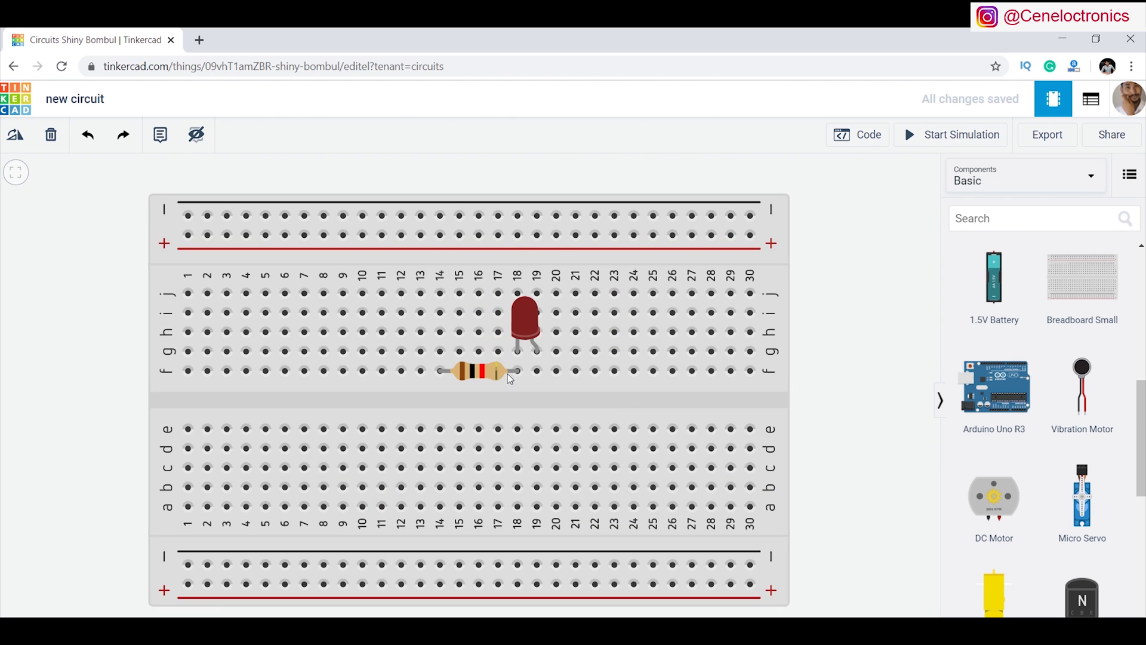
{"action": "scroll", "coordinate": [511, 398], "scroll_direction": "down", "scroll_amount": 1}
{"action": "scroll", "coordinate": [511, 399], "scroll_direction": "down", "scroll_amount": 6}
{"action": "scroll", "coordinate": [202, 356], "scroll_direction": "up", "scroll_amount": 4}
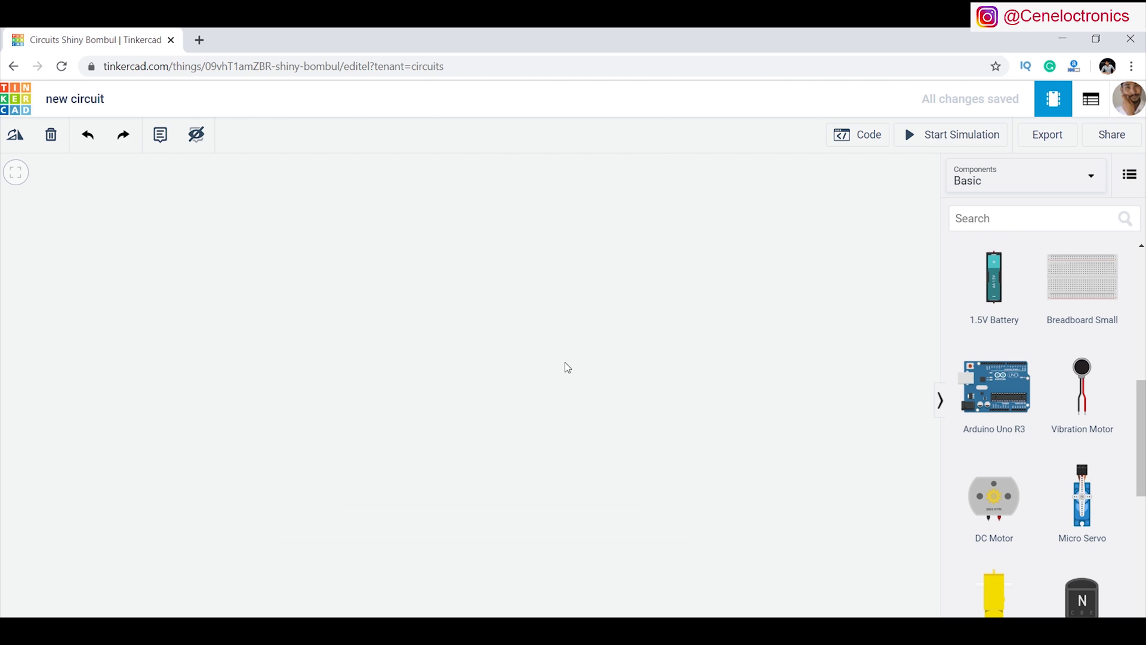
{"action": "scroll", "coordinate": [556, 360], "scroll_direction": "down", "scroll_amount": 2}
{"action": "scroll", "coordinate": [466, 361], "scroll_direction": "down", "scroll_amount": 2}
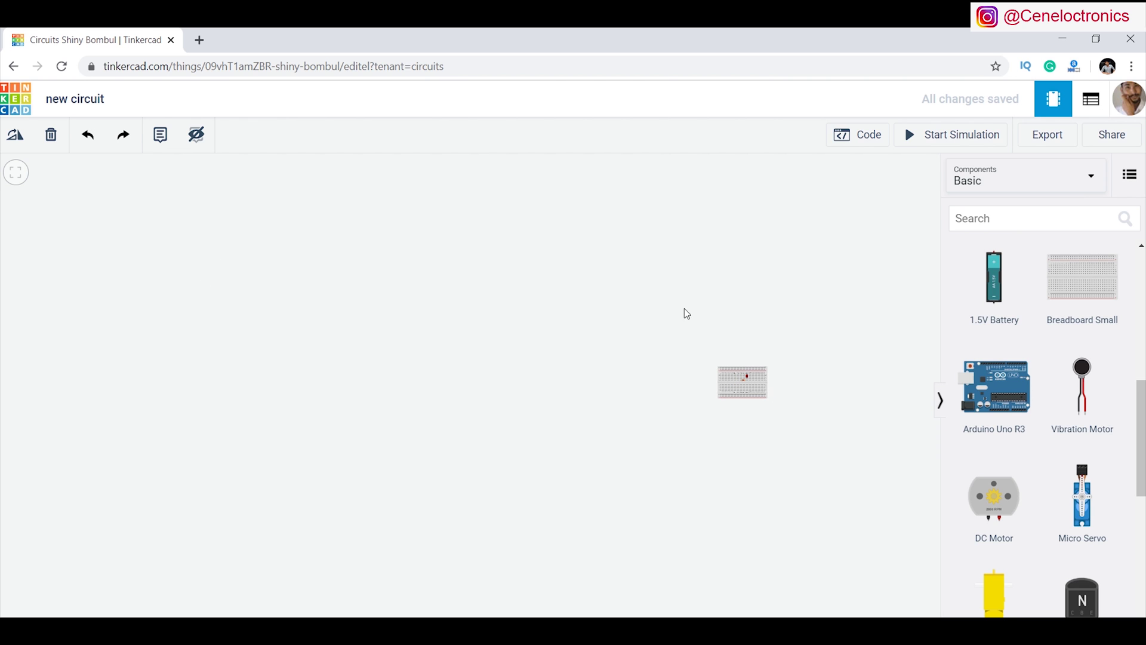
{"action": "left_click", "coordinate": [21, 178]}
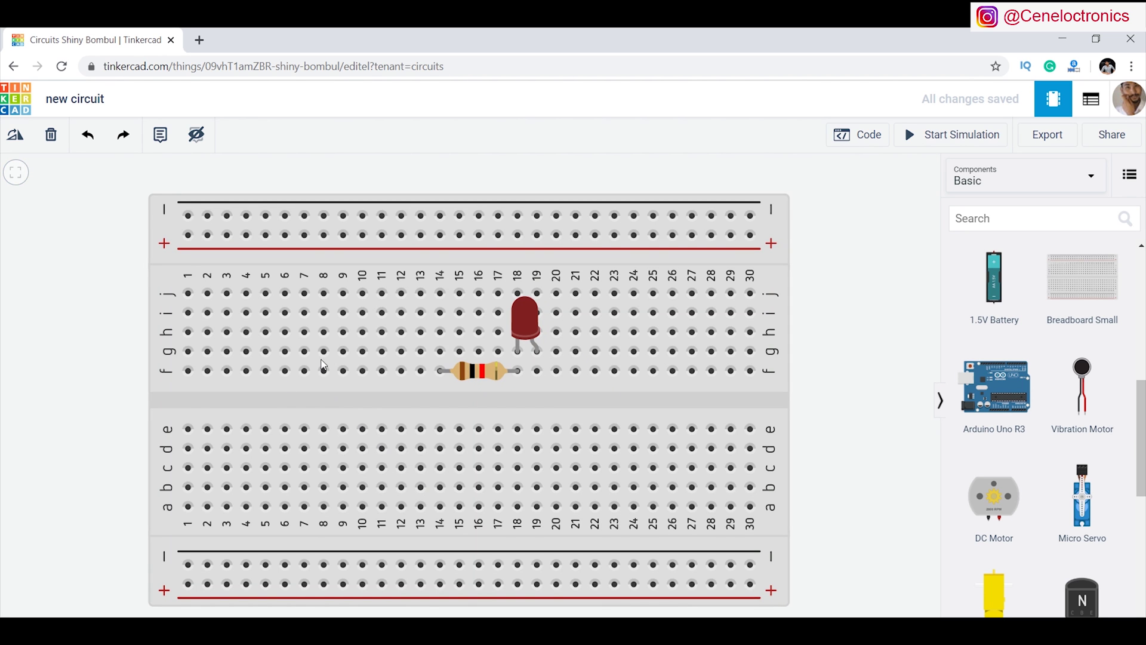
{"action": "scroll", "coordinate": [292, 361], "scroll_direction": "down", "scroll_amount": 1}
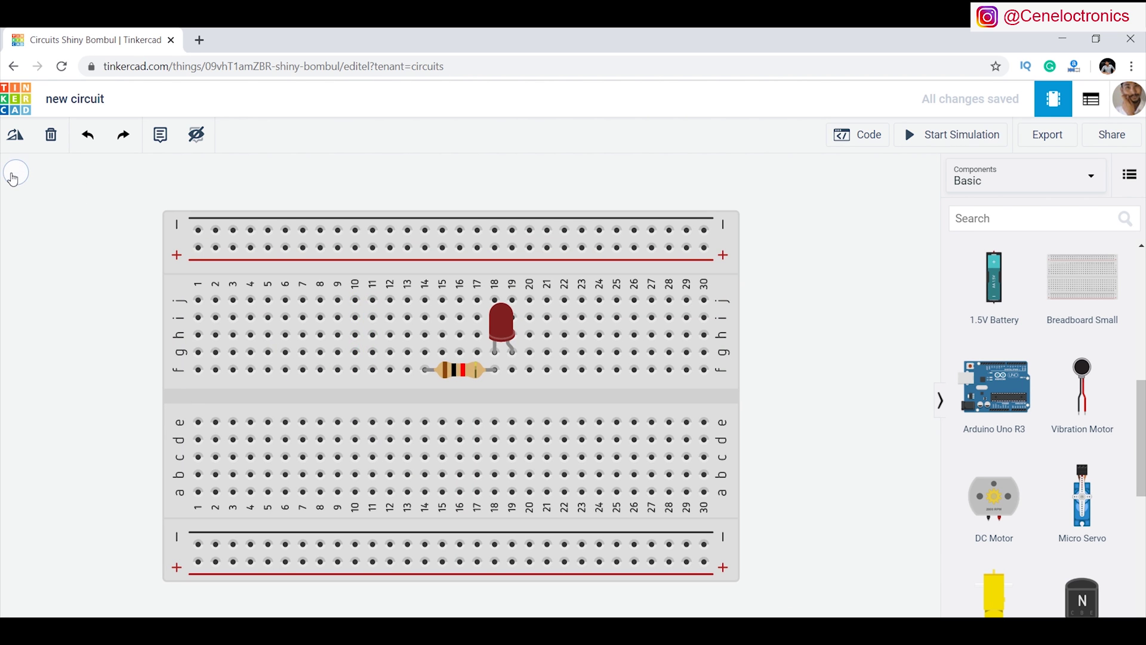
{"action": "scroll", "coordinate": [278, 258], "scroll_direction": "down", "scroll_amount": 2}
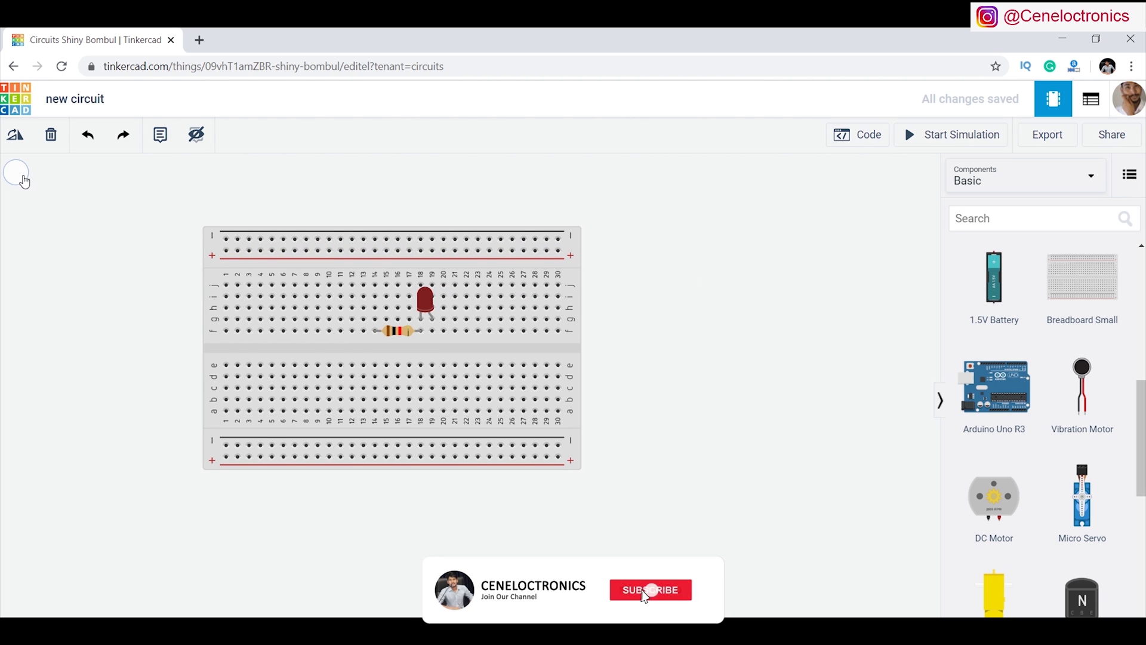
{"action": "left_click", "coordinate": [16, 172]}
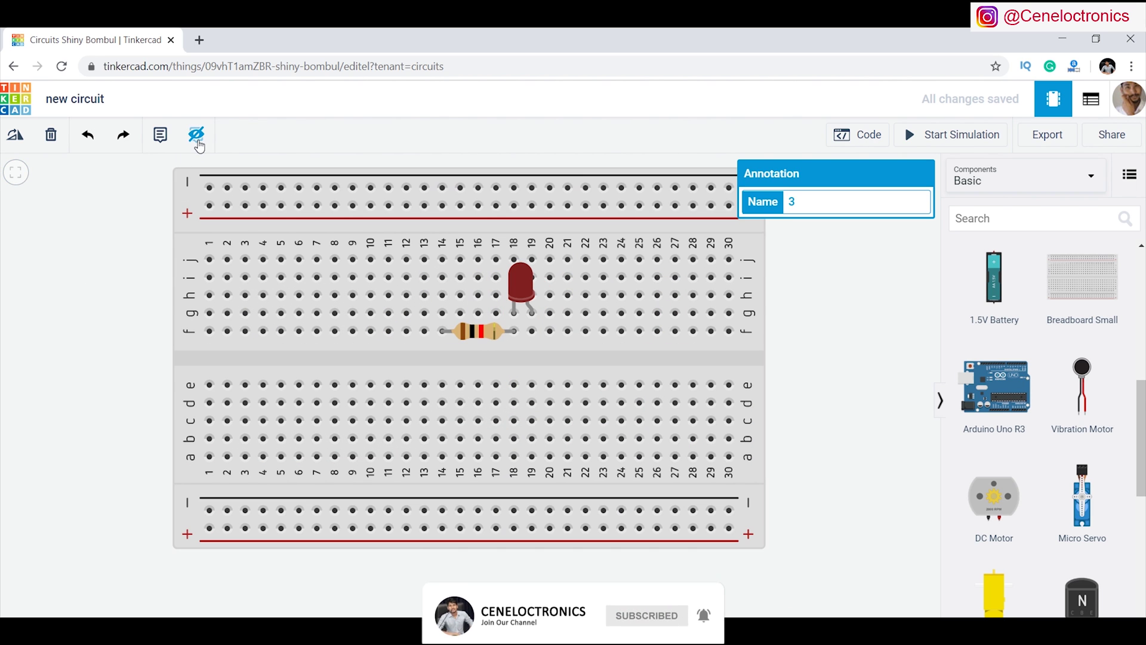
- Show all notes on the circuit, and hide them again
{"action": "left_click", "coordinate": [197, 137]}
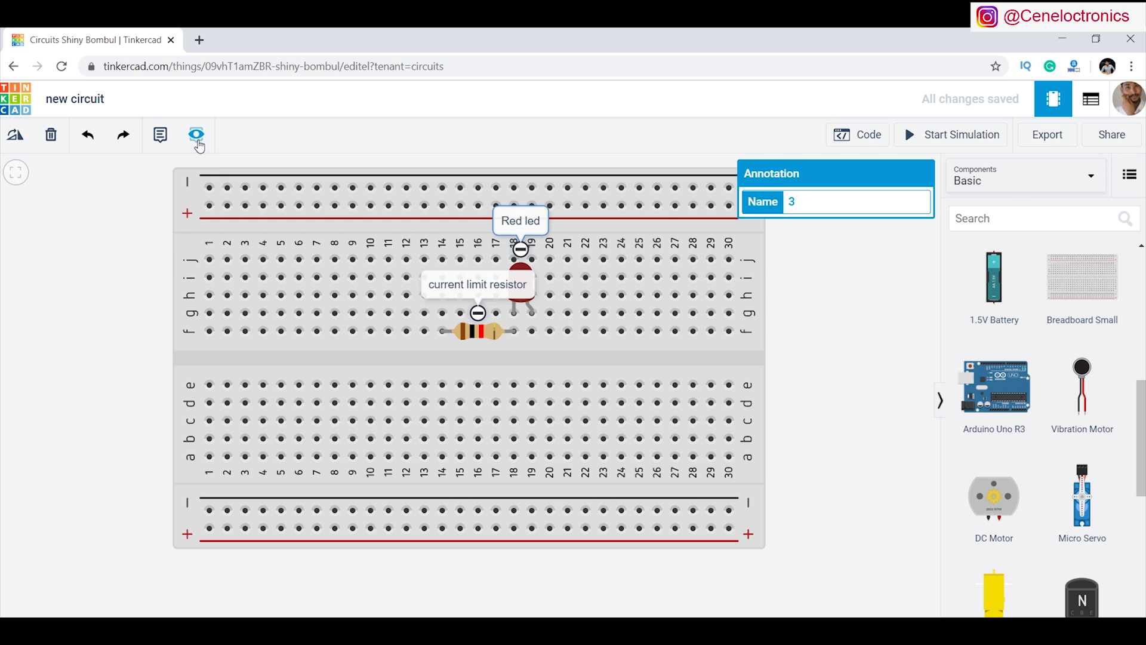
{"action": "left_click", "coordinate": [198, 140]}
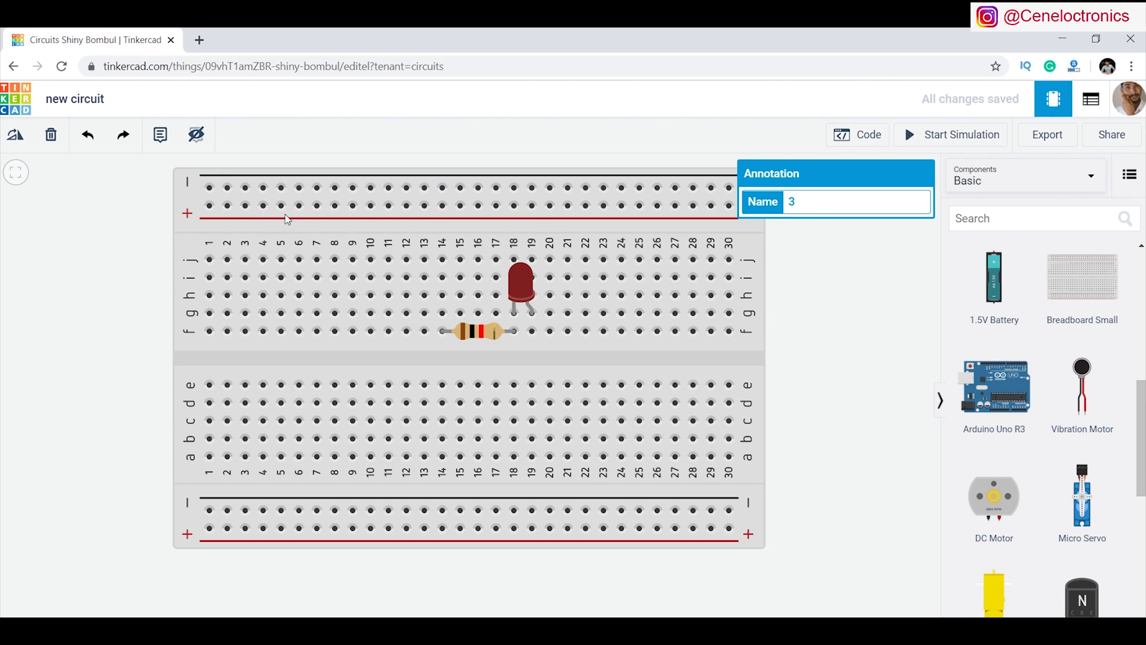